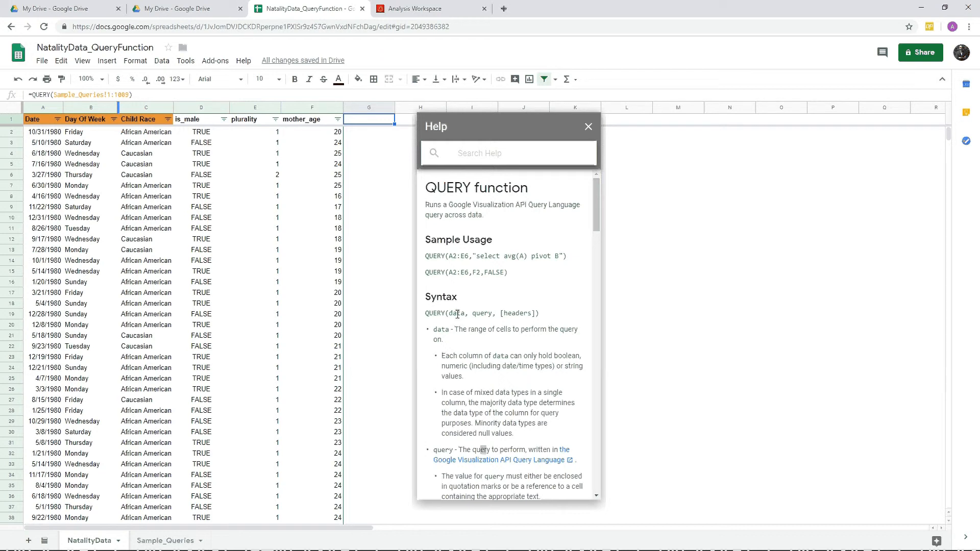
Read the QUERY function help on its syntax and its data, query and headers arguments
{"action": "left_click_drag", "start_coordinate": [484, 313], "coordinate": [523, 313]}
{"action": "scroll", "coordinate": [540, 352], "scroll_direction": "down", "scroll_amount": 3}
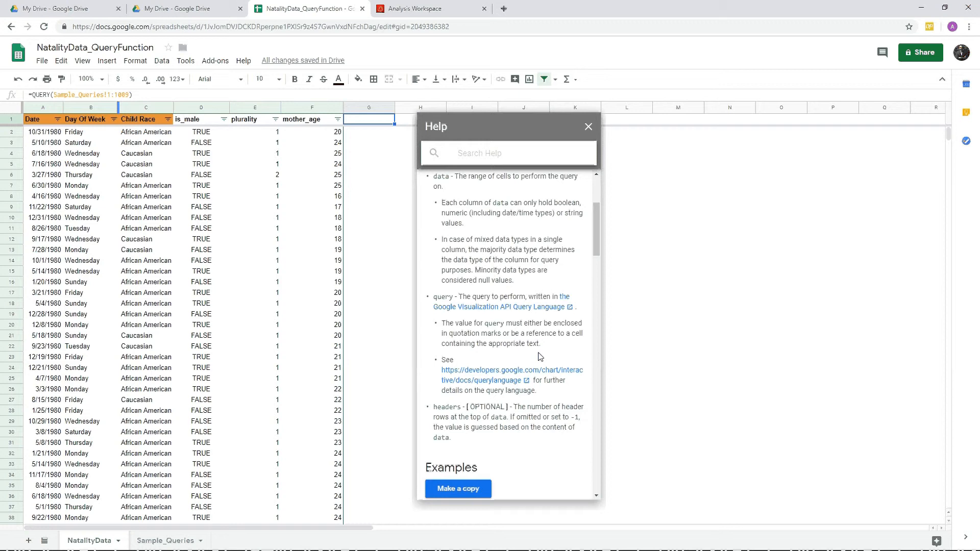
{"action": "scroll", "coordinate": [541, 357], "scroll_direction": "down", "scroll_amount": 2}
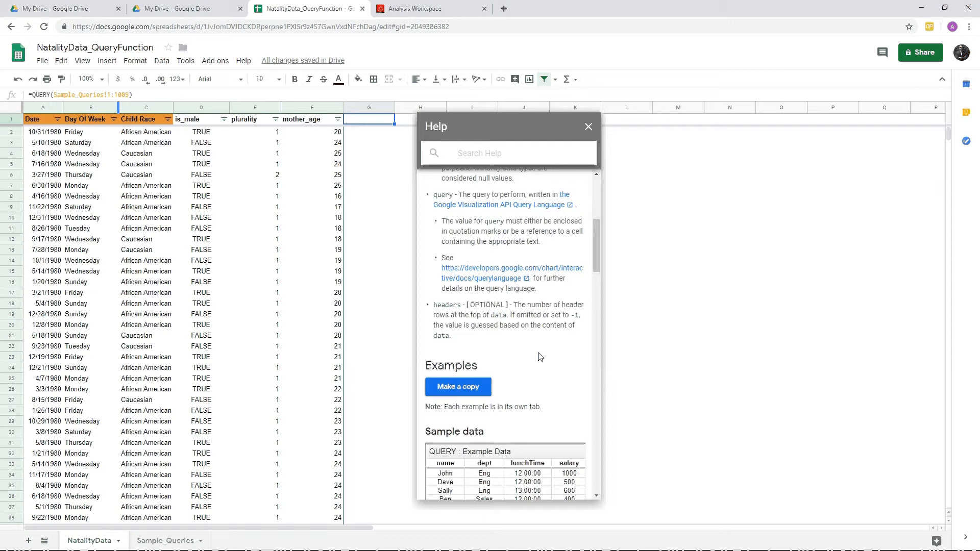
Review the help's sample data and the select & where, group by, pivot, order by and headers examples, and close the help
{"action": "scroll", "coordinate": [540, 357], "scroll_direction": "down", "scroll_amount": 6}
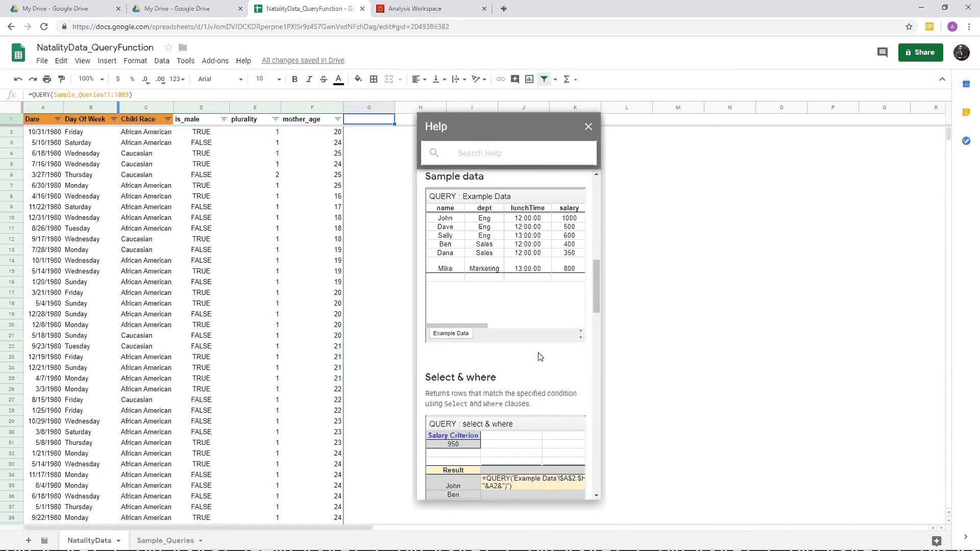
{"action": "scroll", "coordinate": [541, 357], "scroll_direction": "down", "scroll_amount": 2}
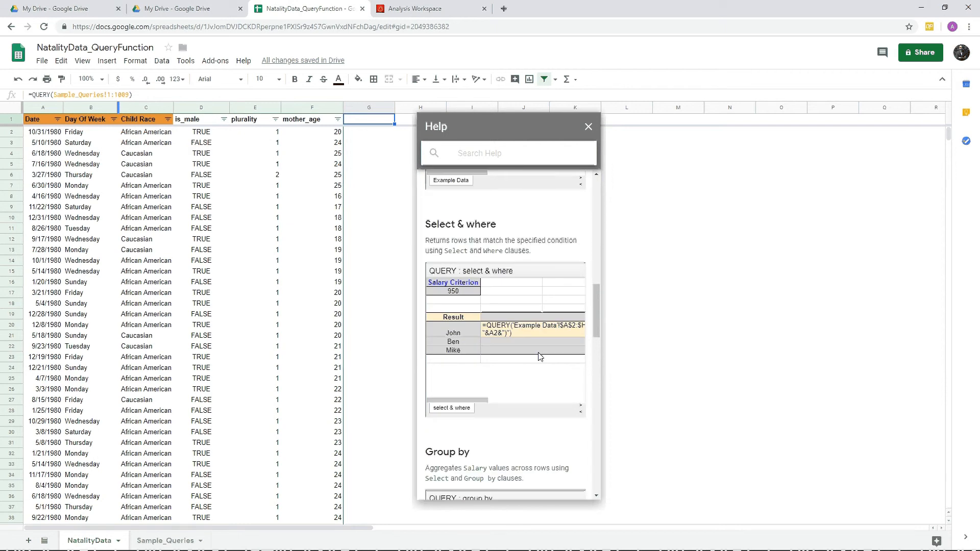
{"action": "scroll", "coordinate": [541, 357], "scroll_direction": "down", "scroll_amount": 1}
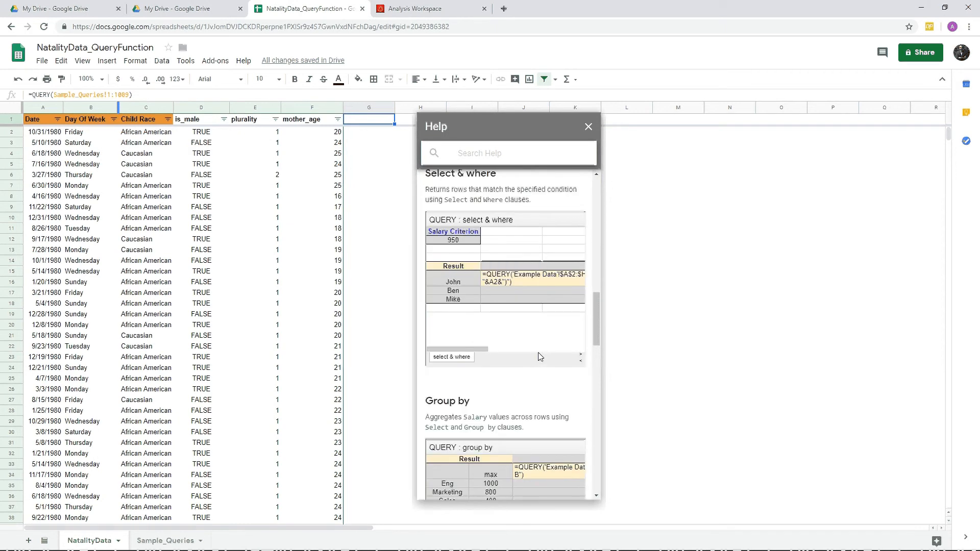
{"action": "scroll", "coordinate": [541, 357], "scroll_direction": "down", "scroll_amount": 2}
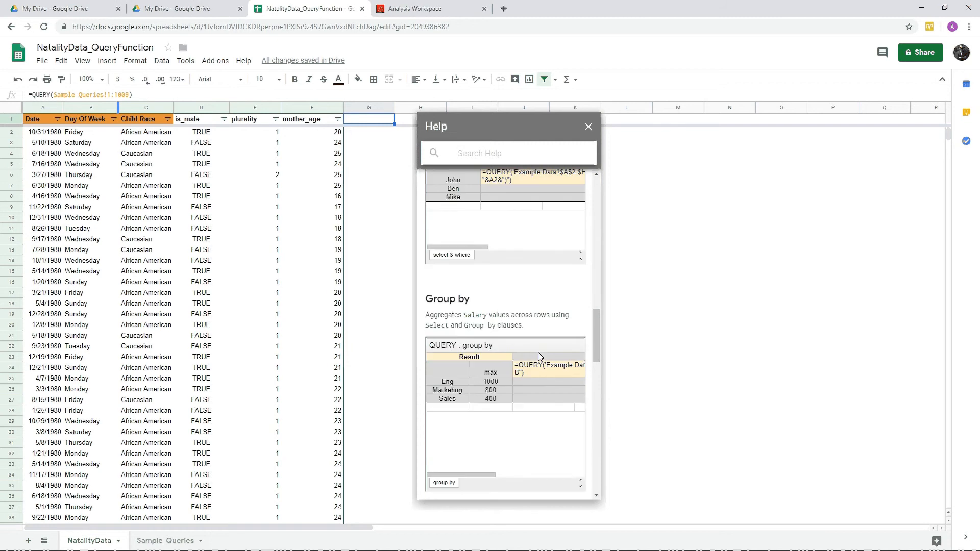
{"action": "scroll", "coordinate": [539, 356], "scroll_direction": "down", "scroll_amount": 1}
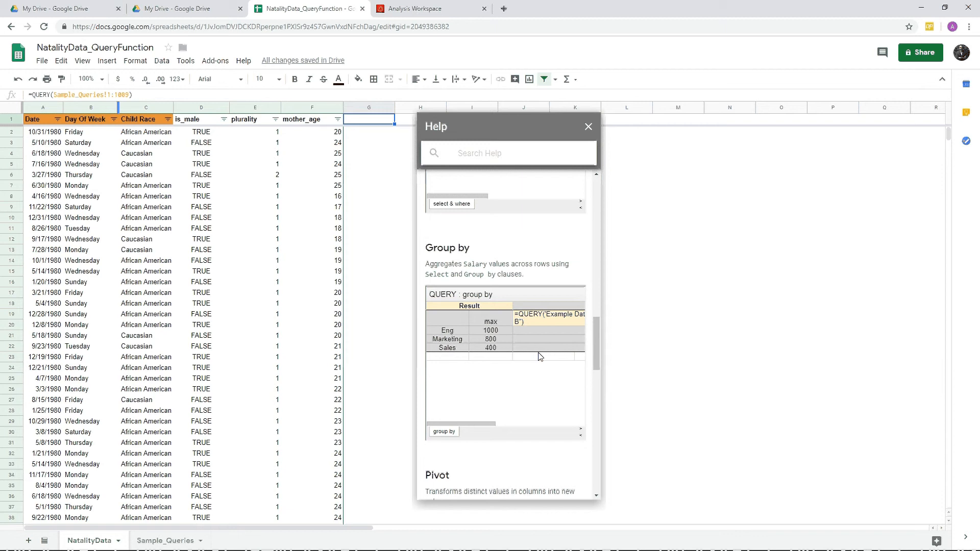
{"action": "scroll", "coordinate": [540, 356], "scroll_direction": "down", "scroll_amount": 4}
{"action": "scroll", "coordinate": [540, 356], "scroll_direction": "down", "scroll_amount": 1}
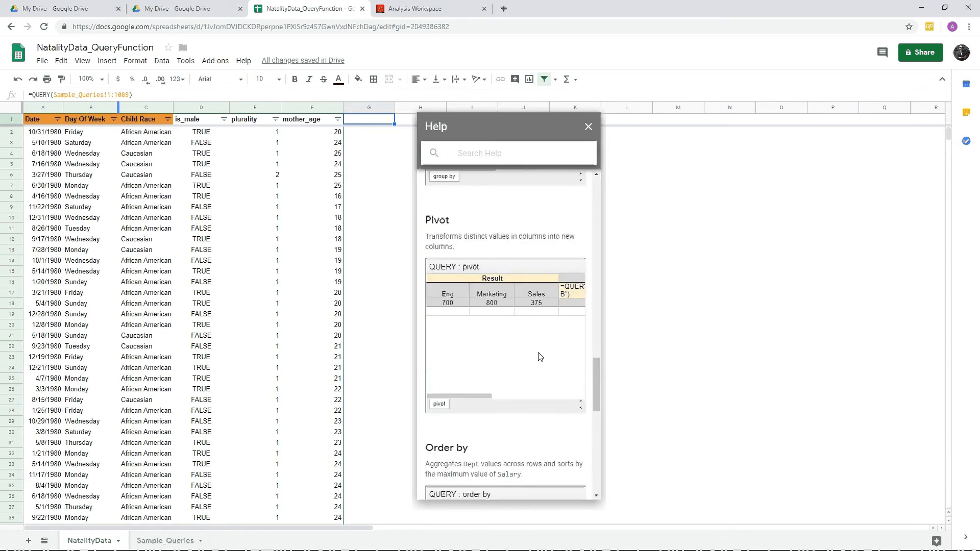
{"action": "scroll", "coordinate": [541, 357], "scroll_direction": "down", "scroll_amount": 3}
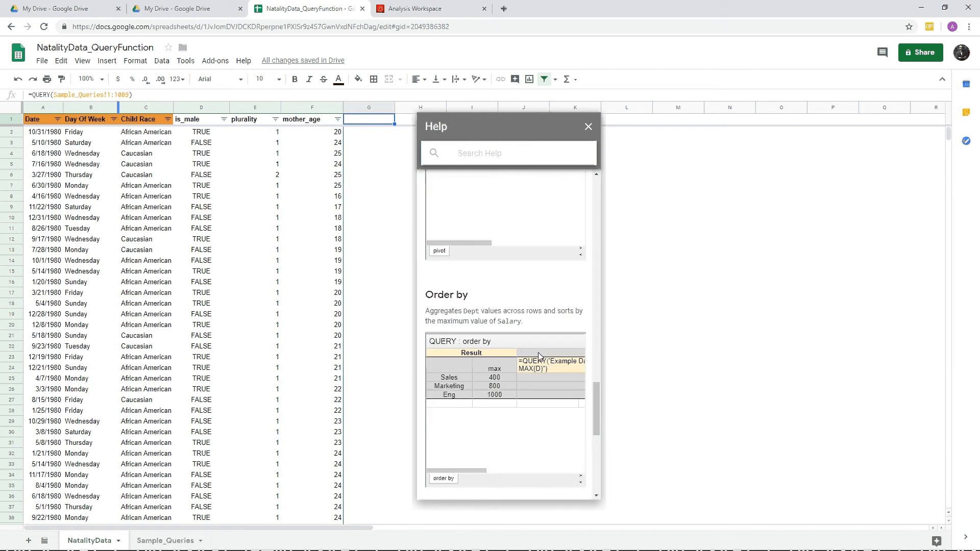
{"action": "scroll", "coordinate": [541, 357], "scroll_direction": "down", "scroll_amount": 1}
{"action": "scroll", "coordinate": [540, 357], "scroll_direction": "down", "scroll_amount": 2}
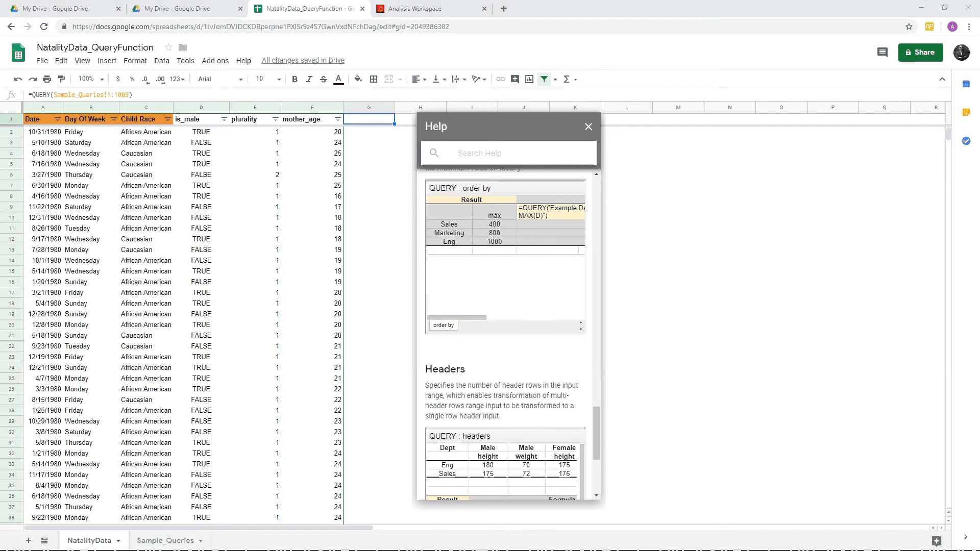
{"action": "left_click_drag", "start_coordinate": [597, 440], "coordinate": [599, 175]}
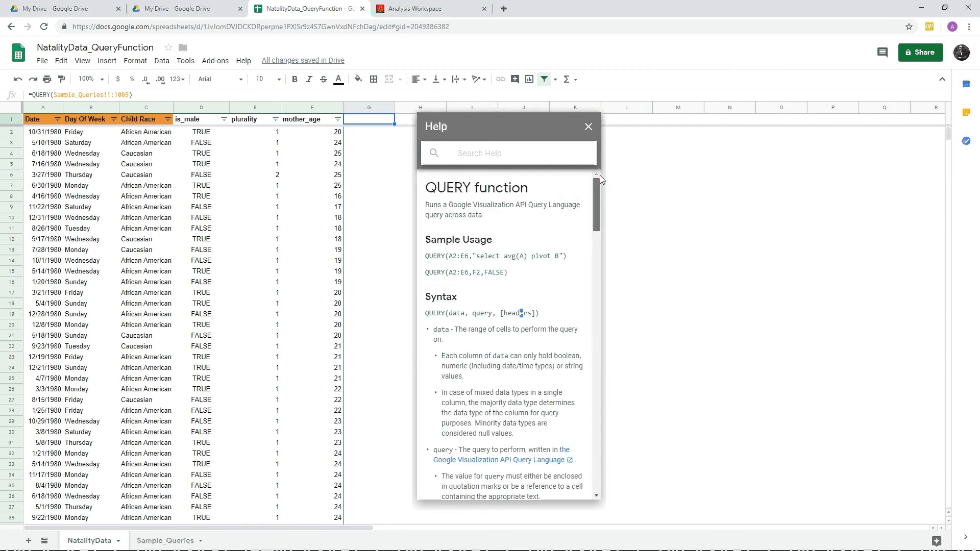
{"action": "left_click", "coordinate": [589, 127]}
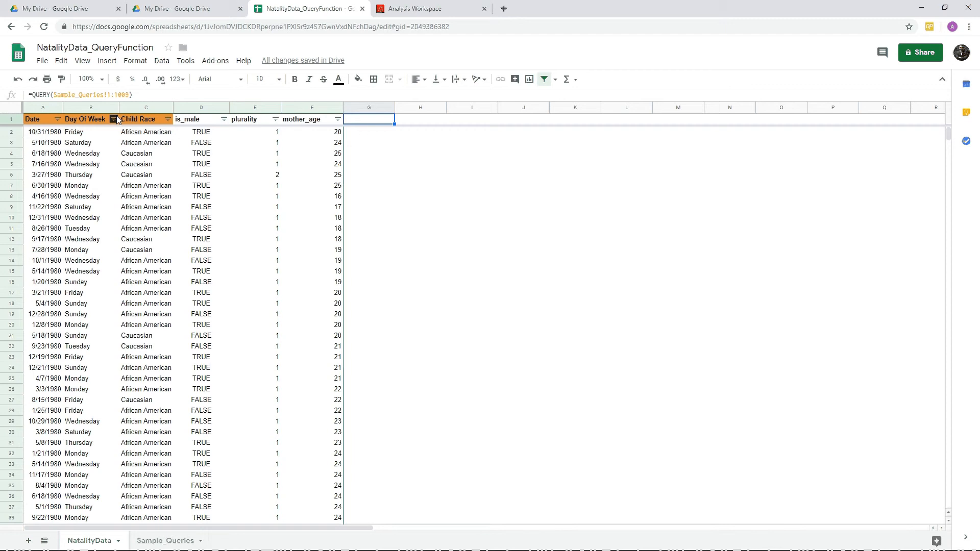
Examine the Date, is_male, plurality and mother_age columns of the NatalityData sheet
{"action": "left_click", "coordinate": [53, 133]}
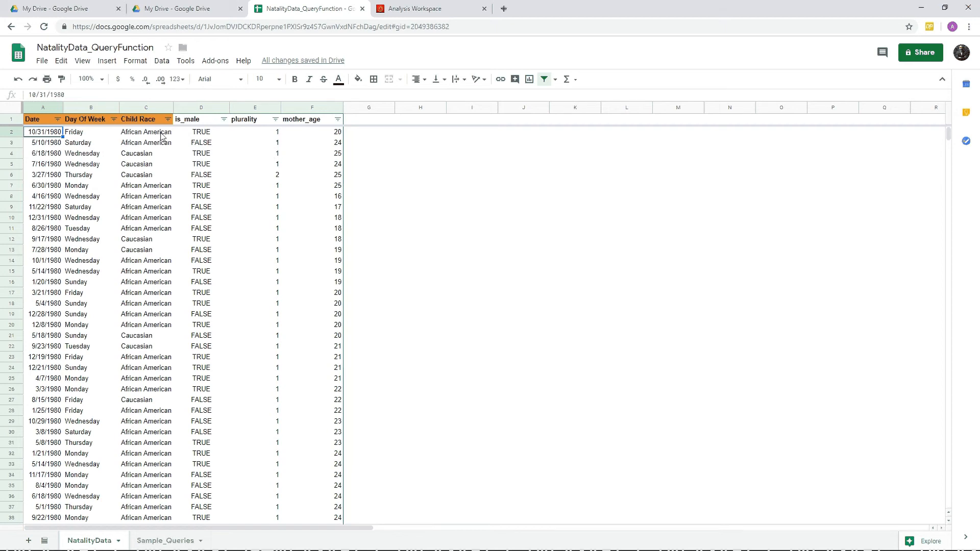
{"action": "left_click", "coordinate": [208, 134]}
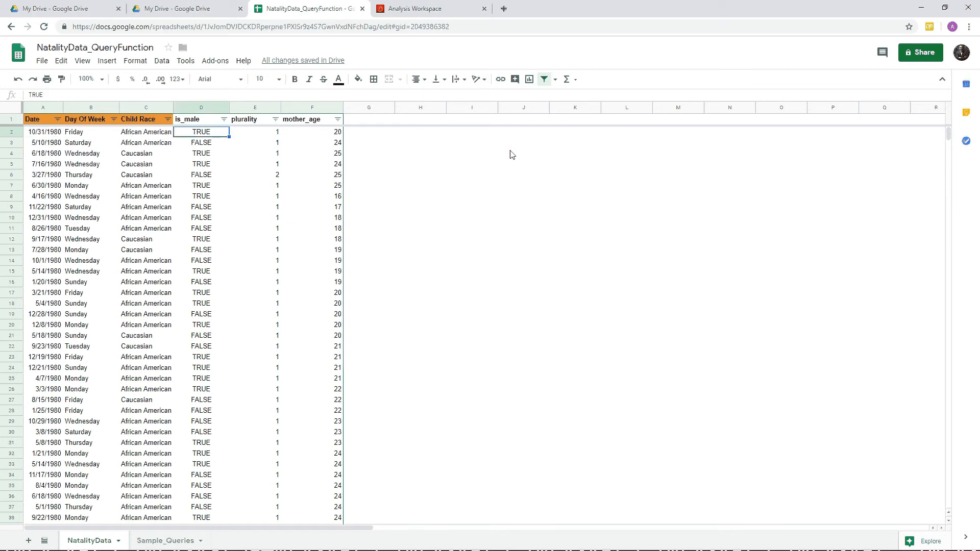
{"action": "left_click", "coordinate": [250, 139]}
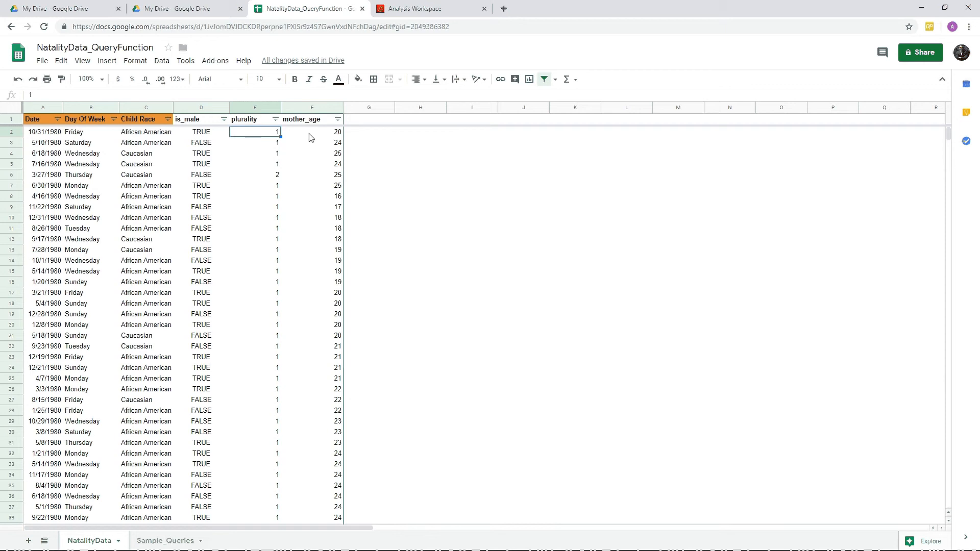
{"action": "left_click", "coordinate": [323, 136]}
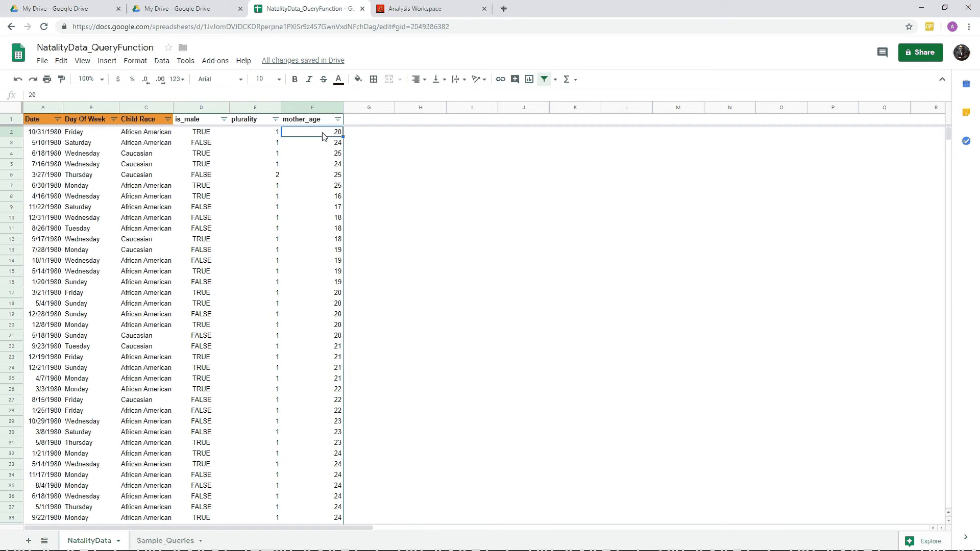
Start a QUERY formula in cell A1 of the Sample_Queries sheet
{"action": "left_click", "coordinate": [165, 540]}
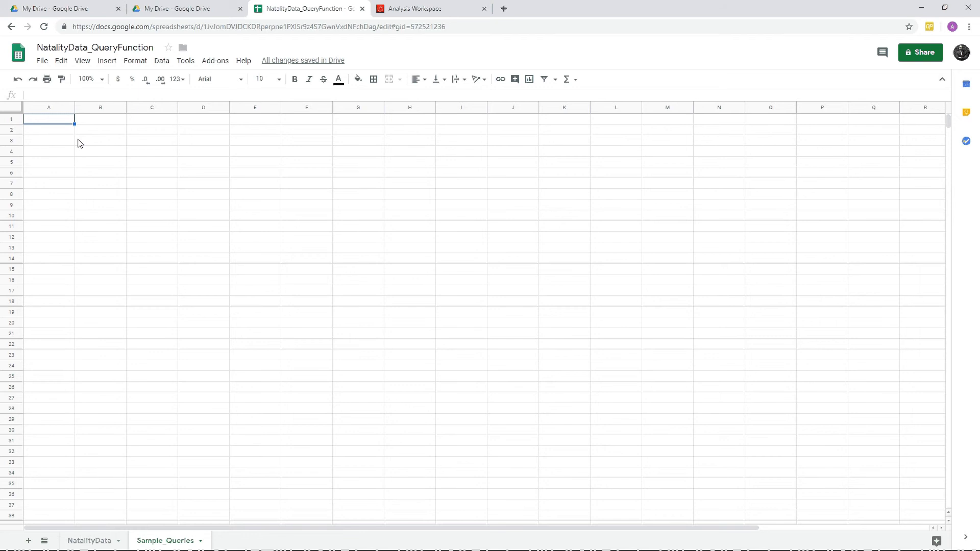
{"action": "type", "text": "="}
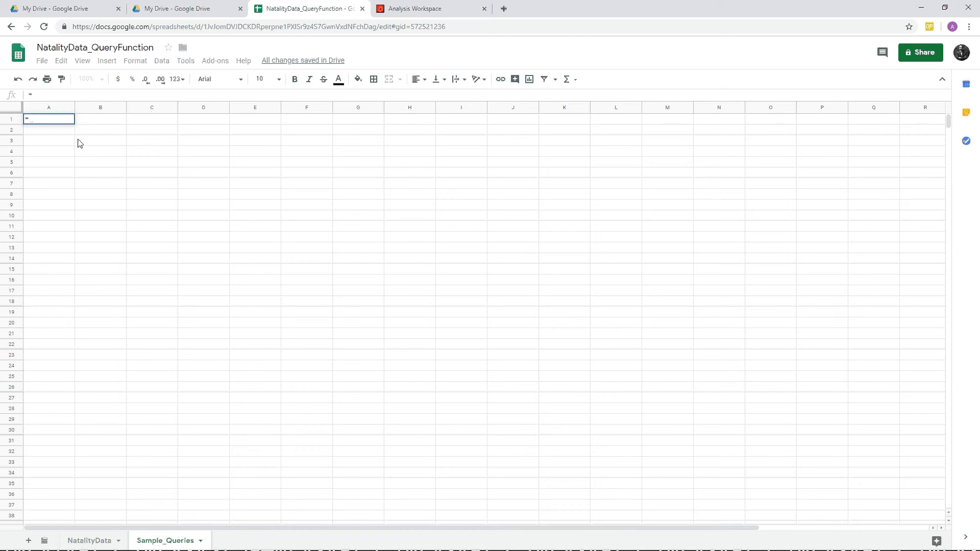
{"action": "type", "text": "QUE"}
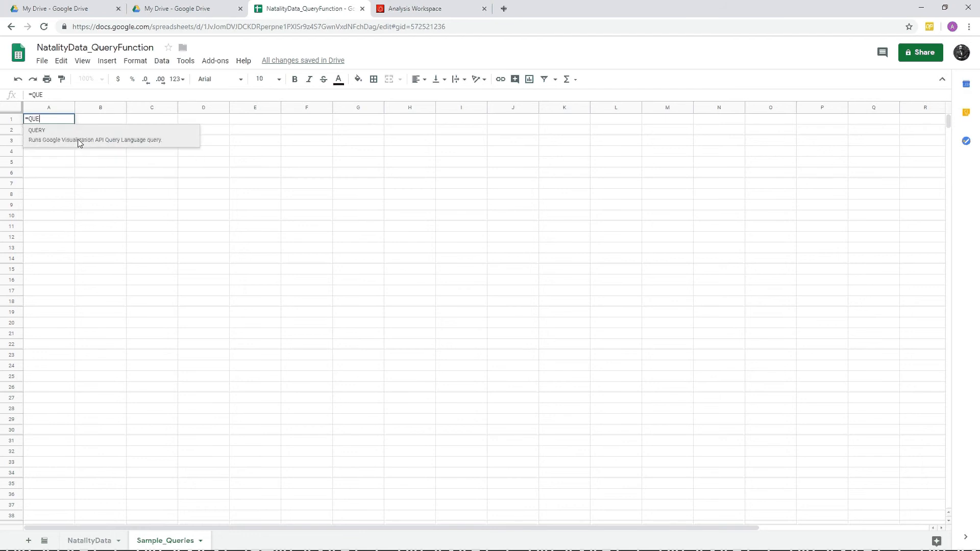
{"action": "type", "text": "RY("}
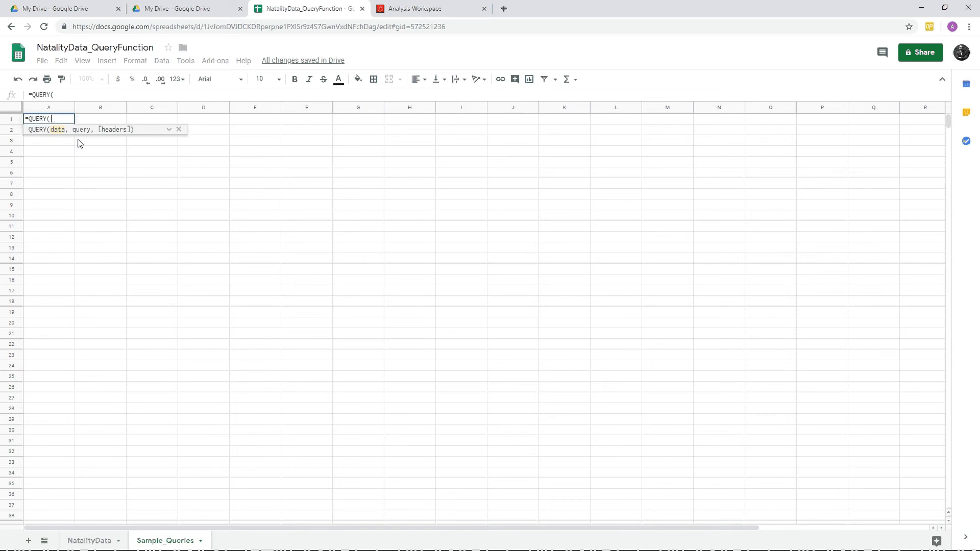
Use the whole NatalityData table as the QUERY data argument, with the absolute reference NatalityData!$A$1:$F$10001
{"action": "left_click", "coordinate": [80, 542]}
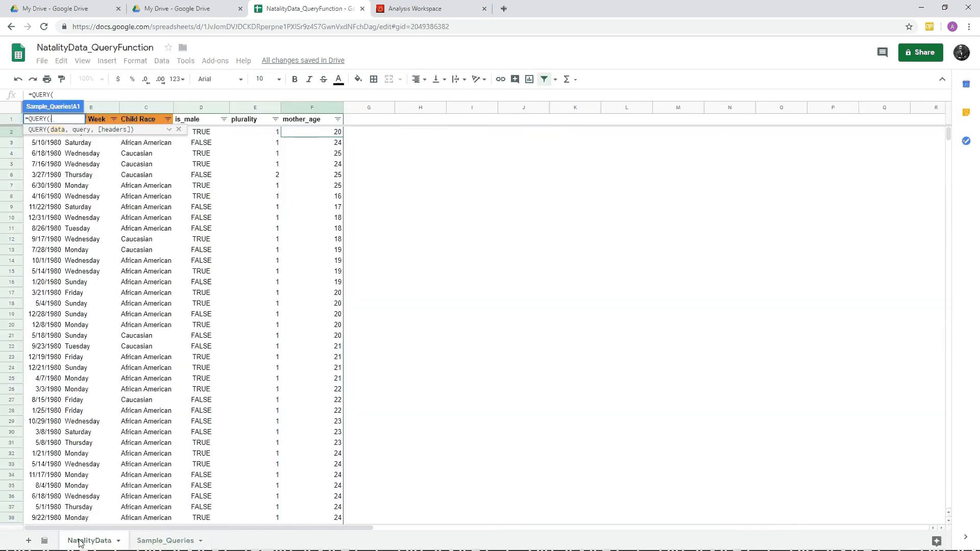
{"action": "left_click", "coordinate": [310, 122]}
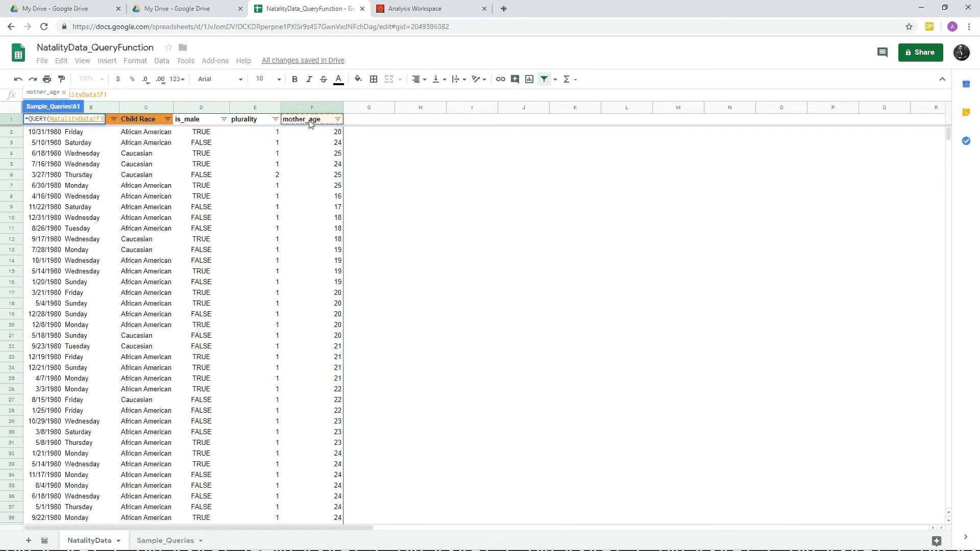
{"action": "key", "text": "ctrl+shift+Left"}
{"action": "key", "text": "ctrl+shift+Down"}
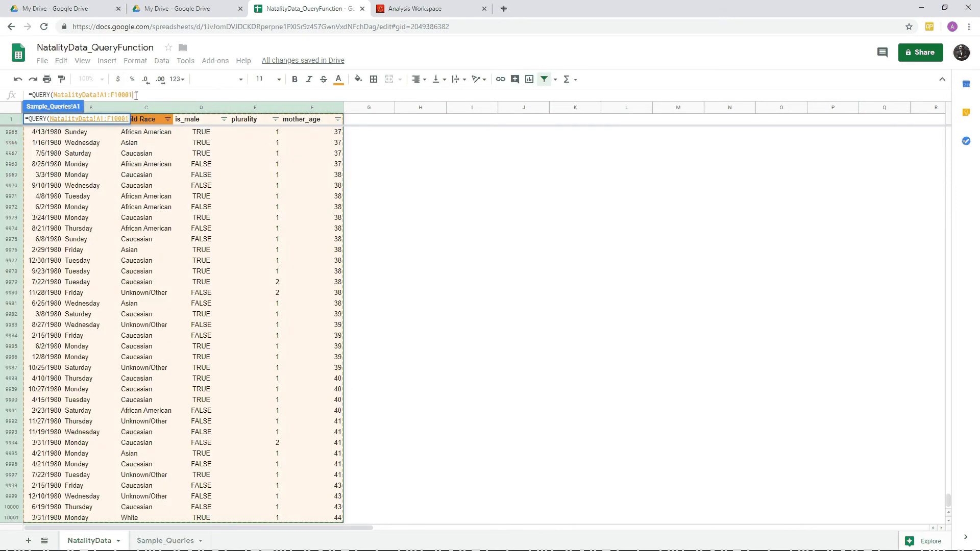
{"action": "left_click_drag", "start_coordinate": [134, 95], "coordinate": [103, 95]}
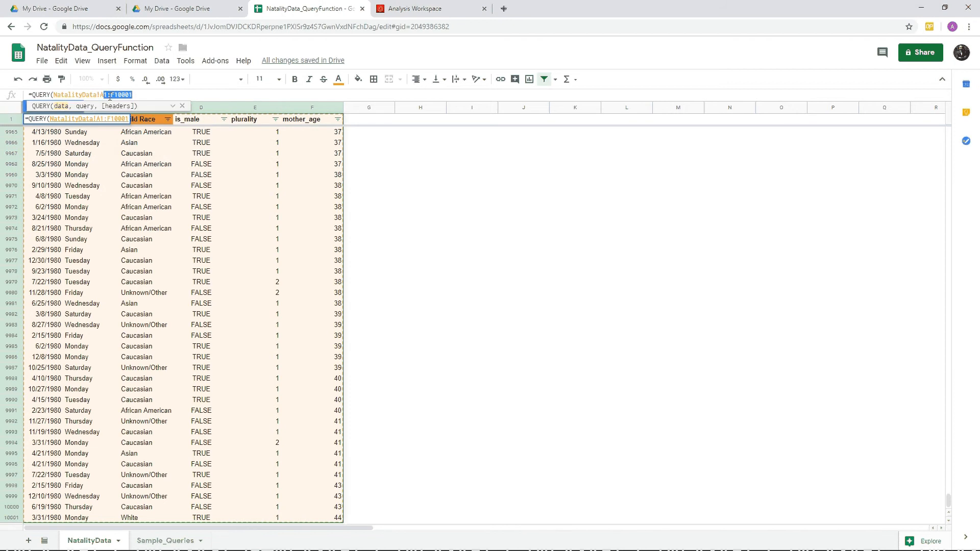
{"action": "left_click_drag", "start_coordinate": [134, 95], "coordinate": [101, 93]}
{"action": "double_click", "coordinate": [101, 94]}
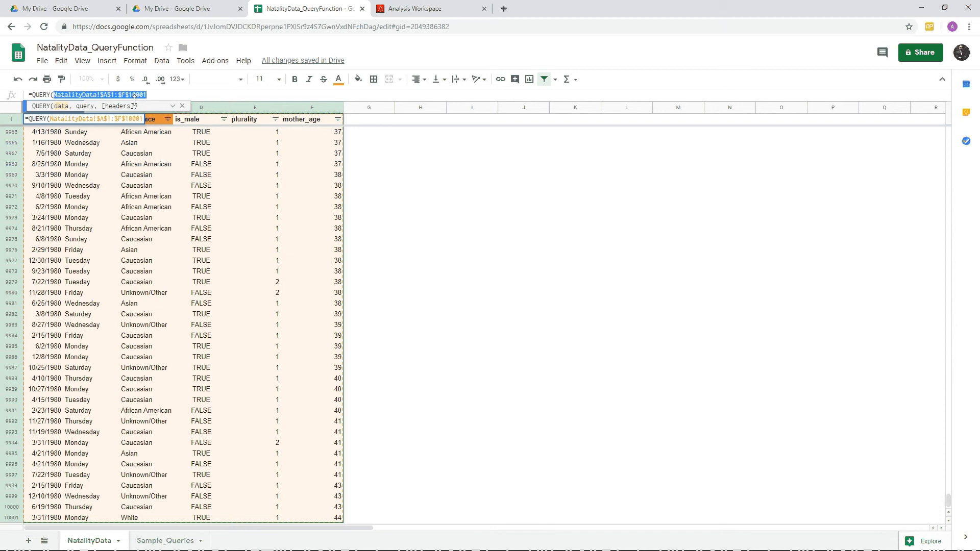
{"action": "key", "text": "F4"}
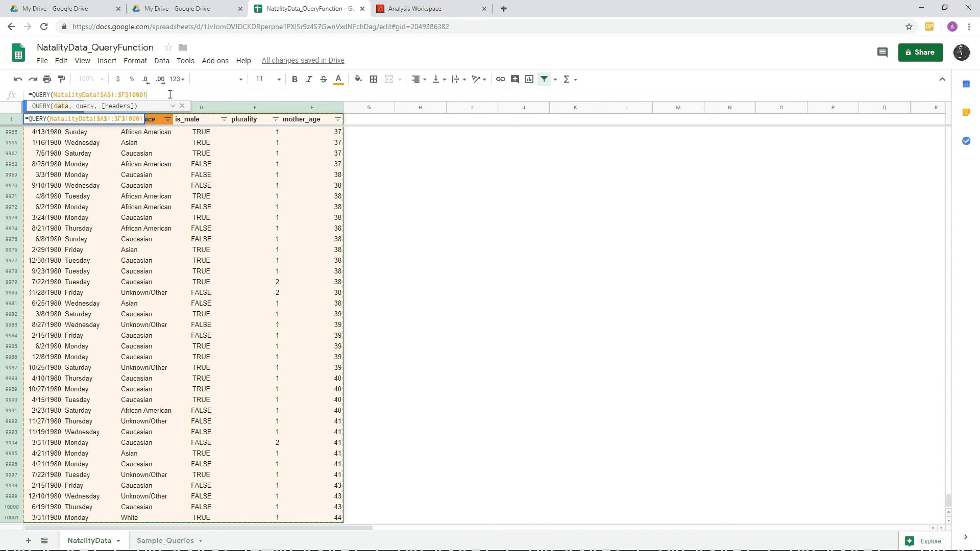
Complete the formula with the query string "SELECT COUNT(A) WHERE E = 2" and enter it
{"action": "type", "text": ","}
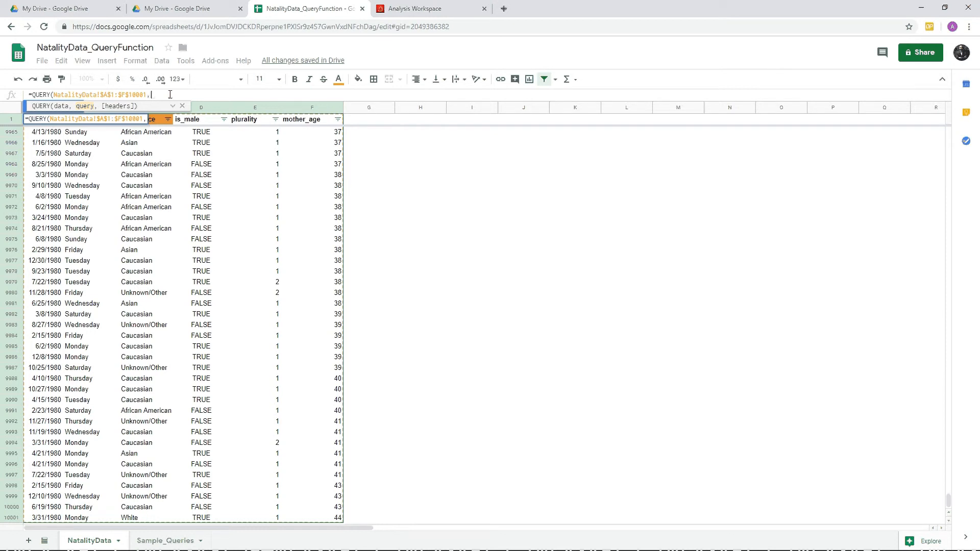
{"action": "type", "text": "\""}
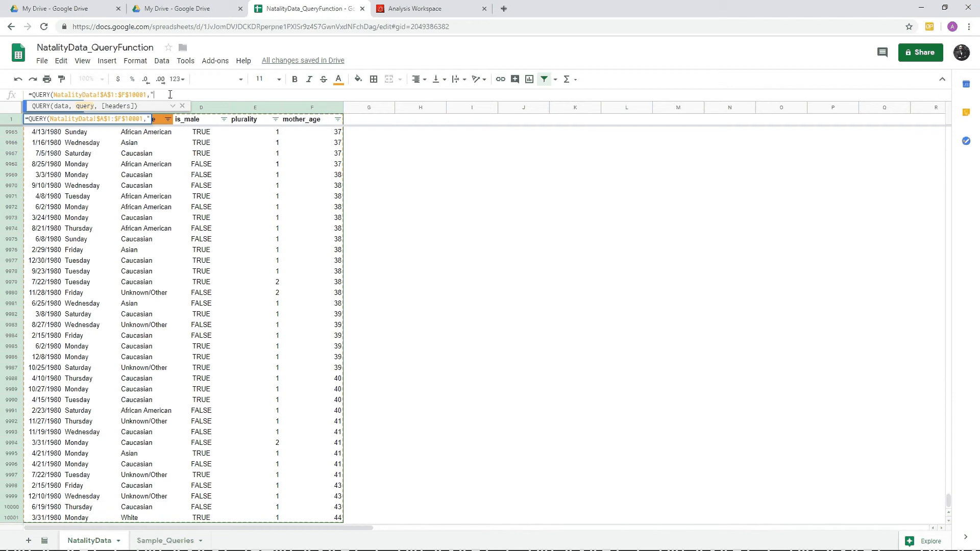
{"action": "type", "text": "SELECT COUNT("}
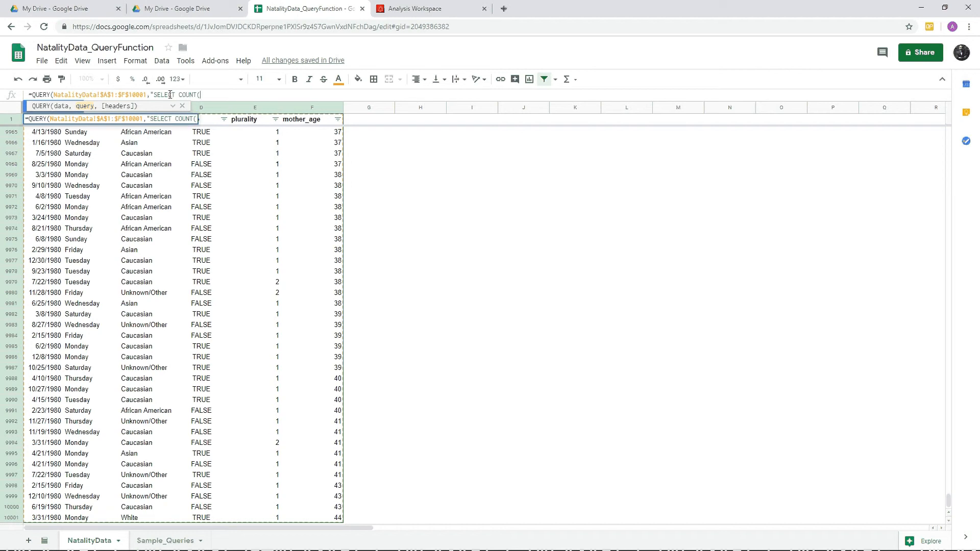
{"action": "type", "text": "A) WHERE"}
{"action": "type", "text": "E "}
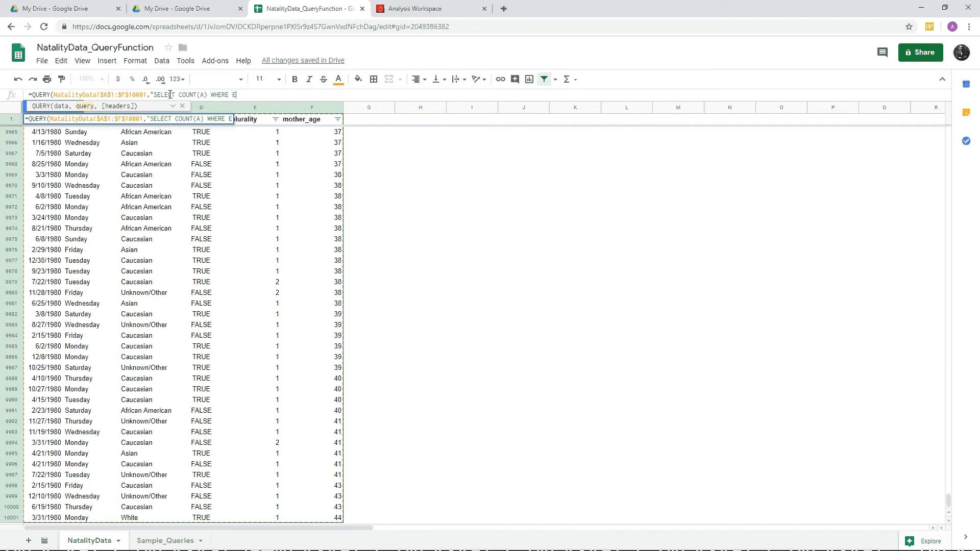
{"action": "type", "text": "= 1\")"}
{"action": "key", "text": "Return"}
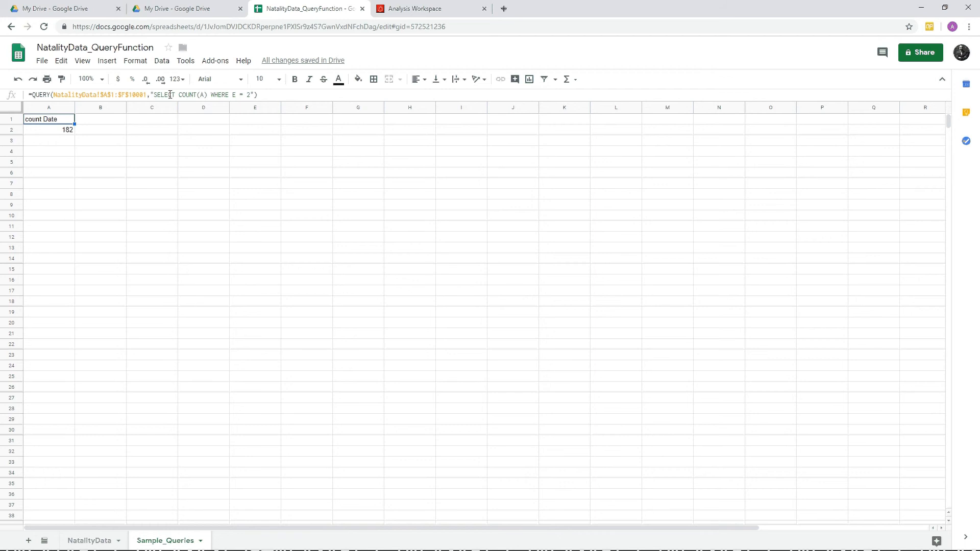
Change the WHERE condition of the query in A1 to E = 3
{"action": "left_click", "coordinate": [251, 95]}
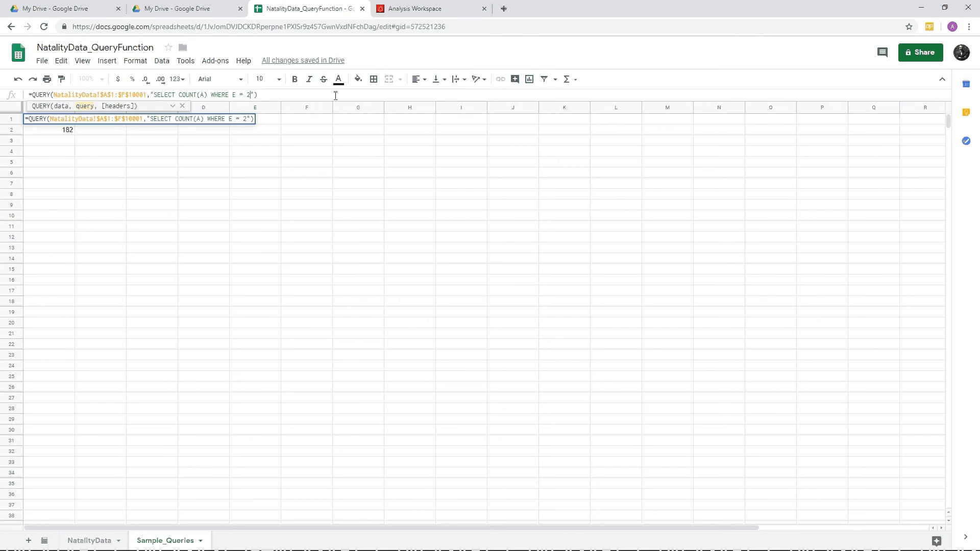
{"action": "key", "text": "BackSpace"}
{"action": "key", "text": "Return"}
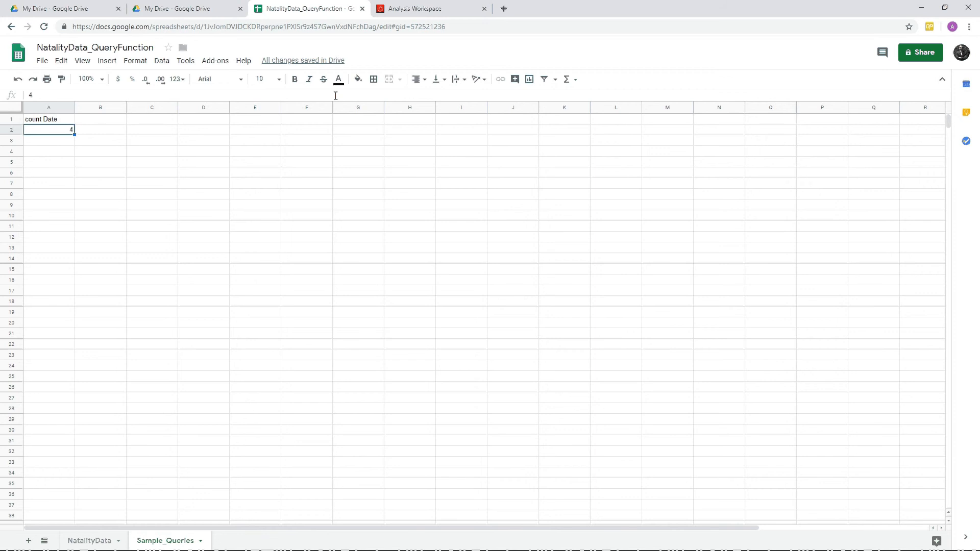
Set the WHERE condition of the query in A1 to E = 2
{"action": "left_click", "coordinate": [39, 121]}
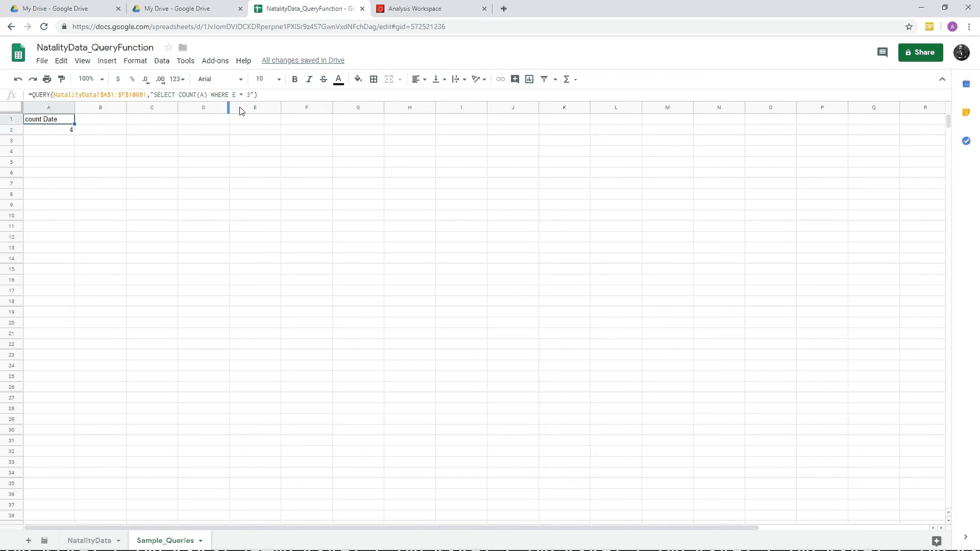
{"action": "left_click", "coordinate": [249, 97]}
{"action": "key", "text": "BackSpace"}
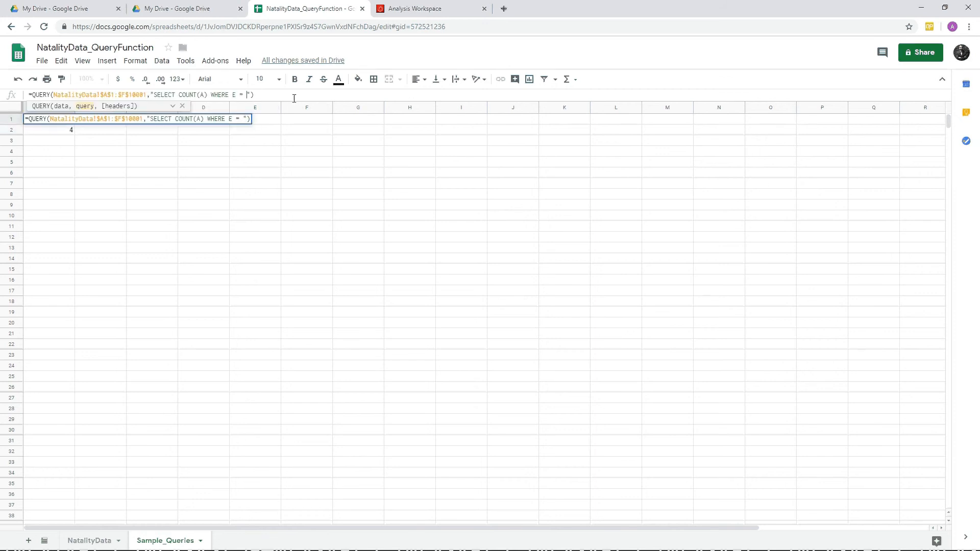
{"action": "type", "text": "2"}
{"action": "key", "text": "Return"}
Copy the QUERY formula text from A1 into cell C1
{"action": "left_click", "coordinate": [150, 121]}
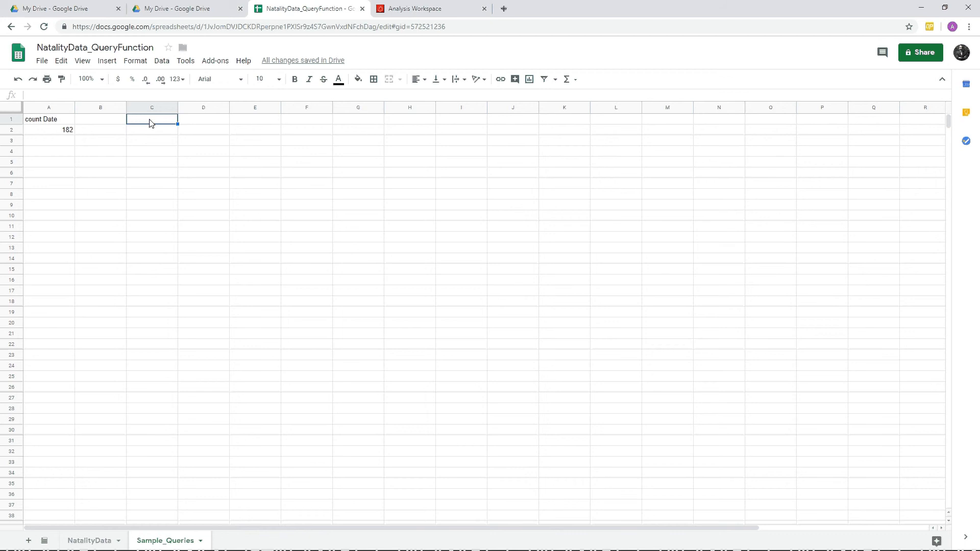
{"action": "left_click", "coordinate": [62, 120]}
{"action": "triple_click", "coordinate": [263, 93]}
{"action": "key", "text": "ctrl+c"}
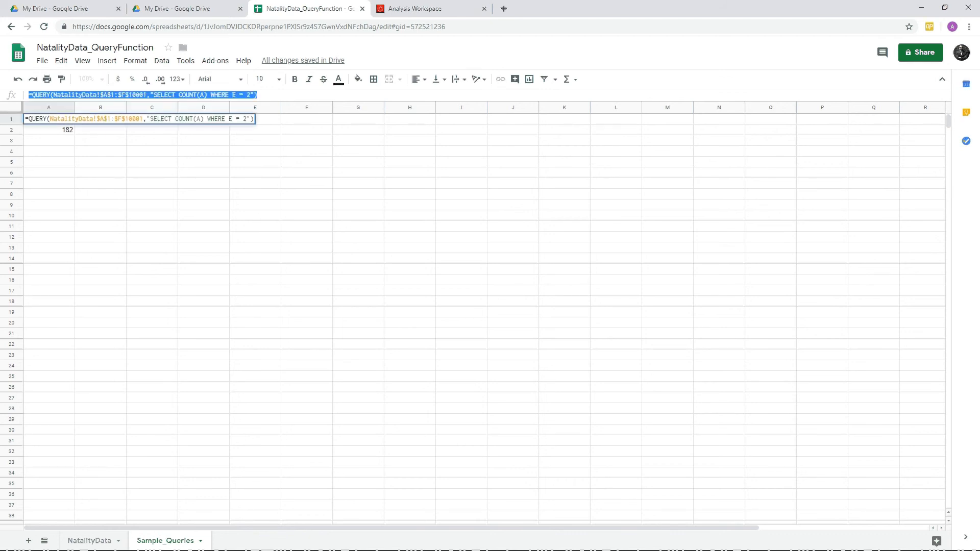
{"action": "key", "text": "Return"}
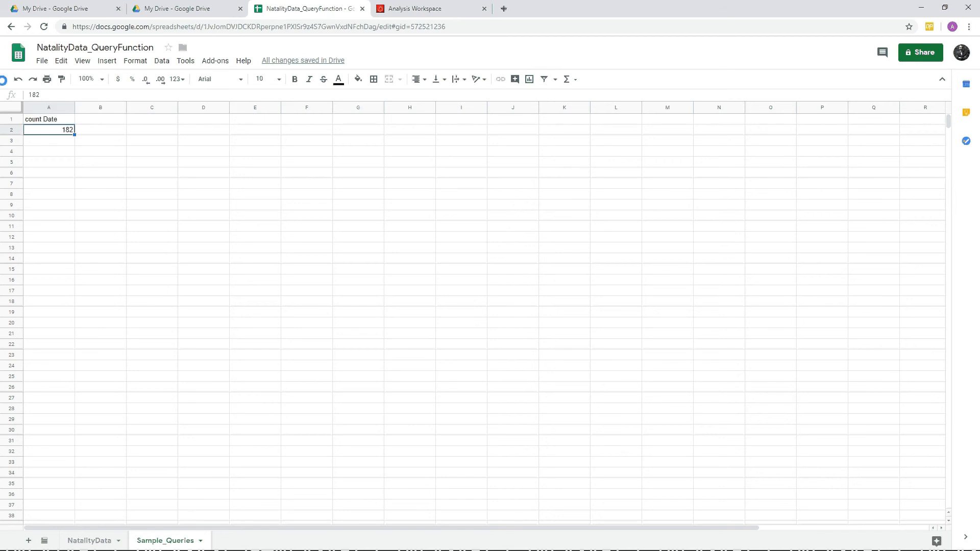
{"action": "left_click", "coordinate": [159, 123]}
{"action": "left_click", "coordinate": [161, 95]}
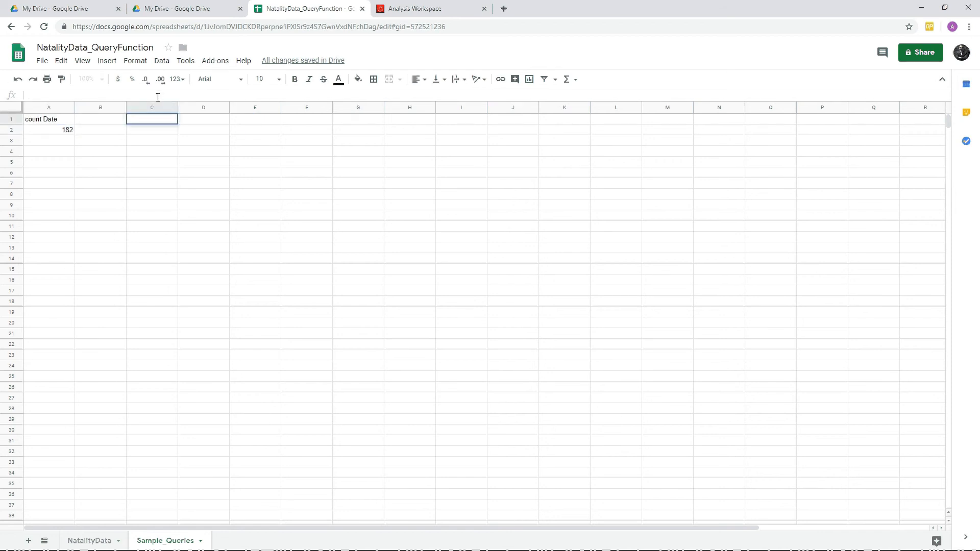
{"action": "key", "text": "ctrl+v"}
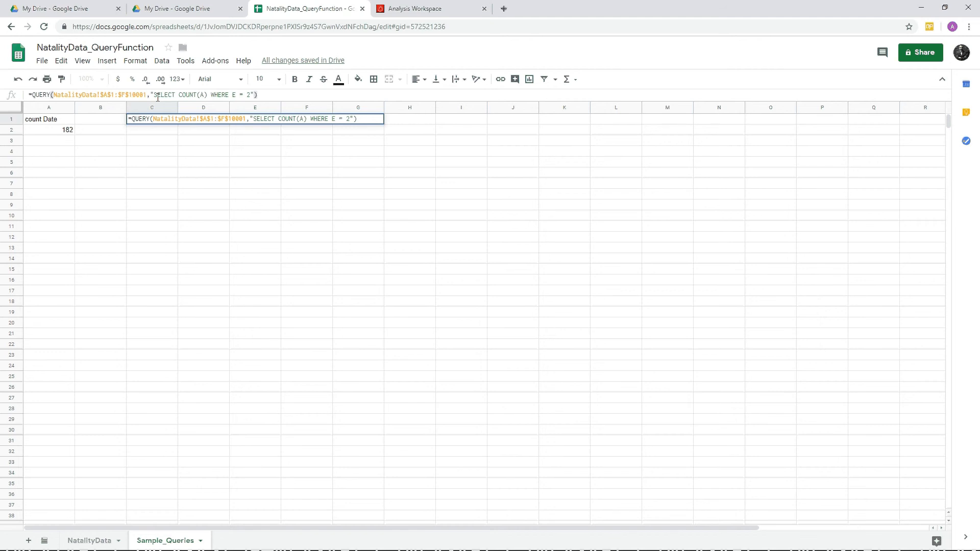
Change the WHERE condition of the query in C1 to D = FALSE and enter the formula
{"action": "left_click", "coordinate": [238, 95]}
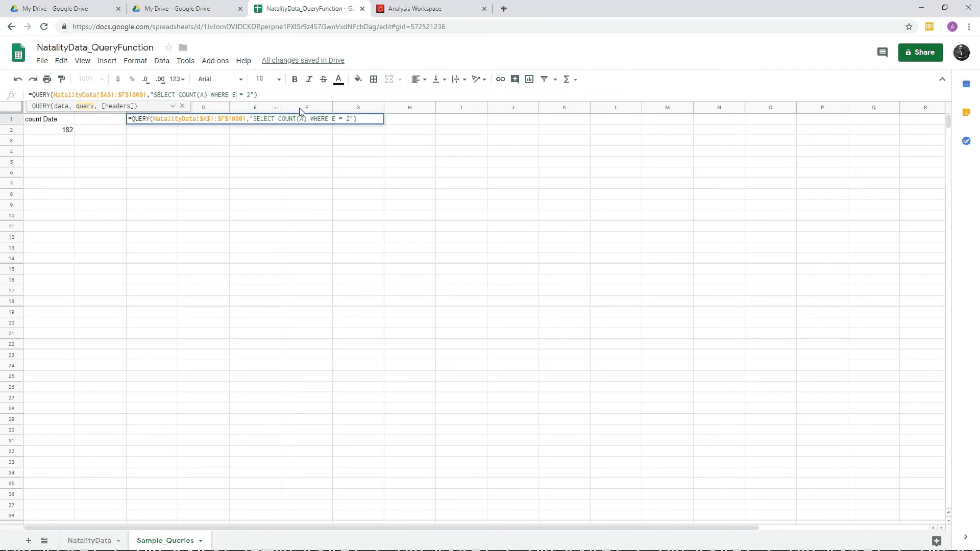
{"action": "key", "text": "BackSpace"}
{"action": "type", "text": "D"}
{"action": "left_click", "coordinate": [250, 95]}
{"action": "key", "text": "BackSpace"}
{"action": "type", "text": "FALSE"}
{"action": "key", "text": "Return"}
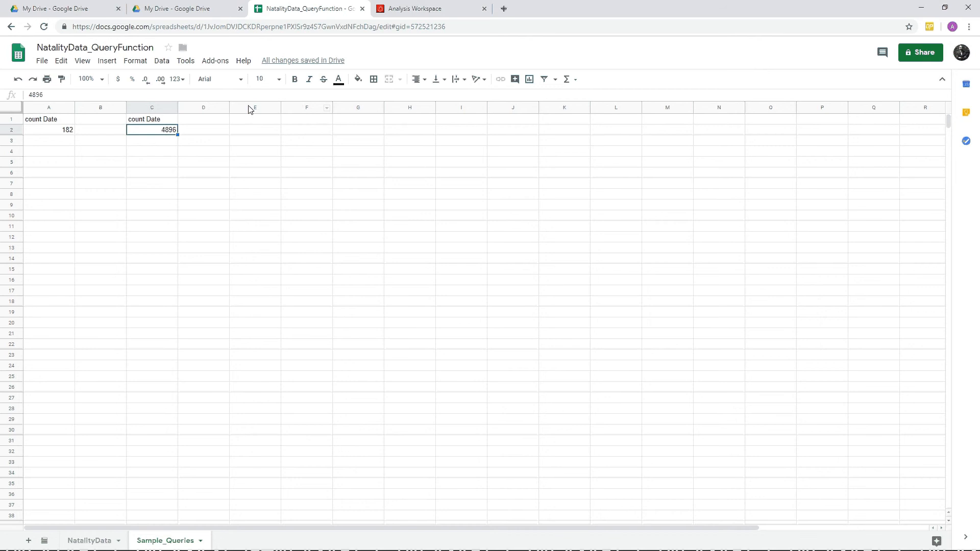
Extend the query in C1 with LABEL COUNT(A) 'Number of baby girls' after the WHERE condition
{"action": "left_click", "coordinate": [161, 121]}
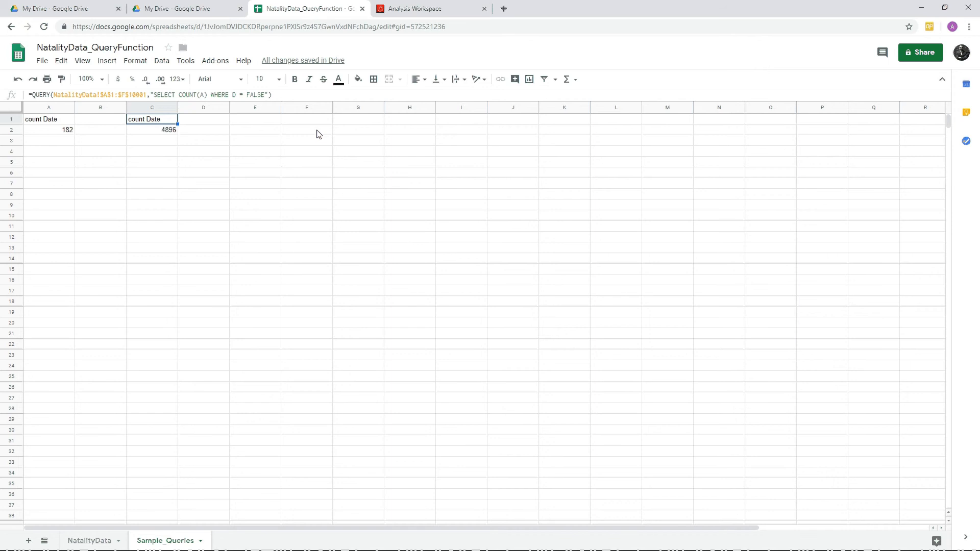
{"action": "left_click", "coordinate": [264, 95]}
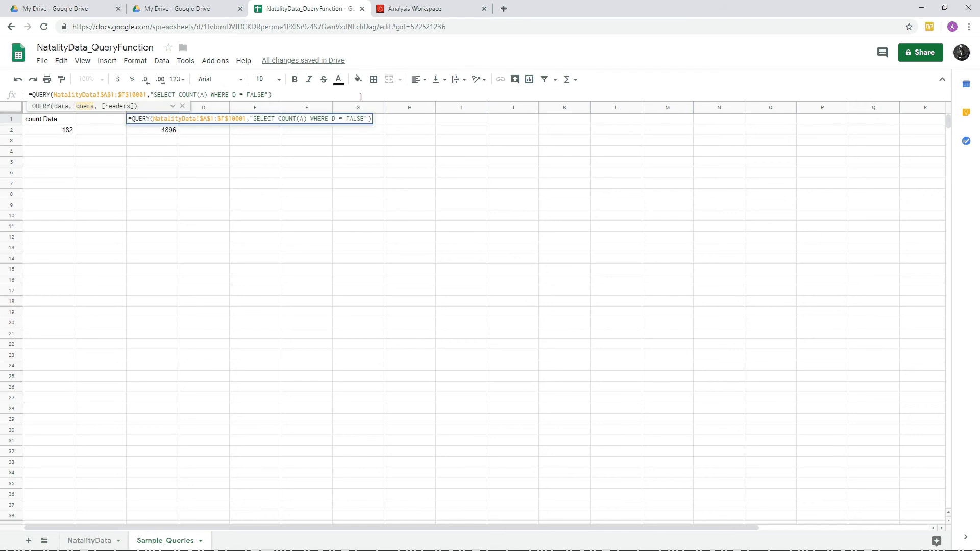
{"action": "type", "text": "LA"}
{"action": "type", "text": "BEL"}
{"action": "type", "text": " COUNT"}
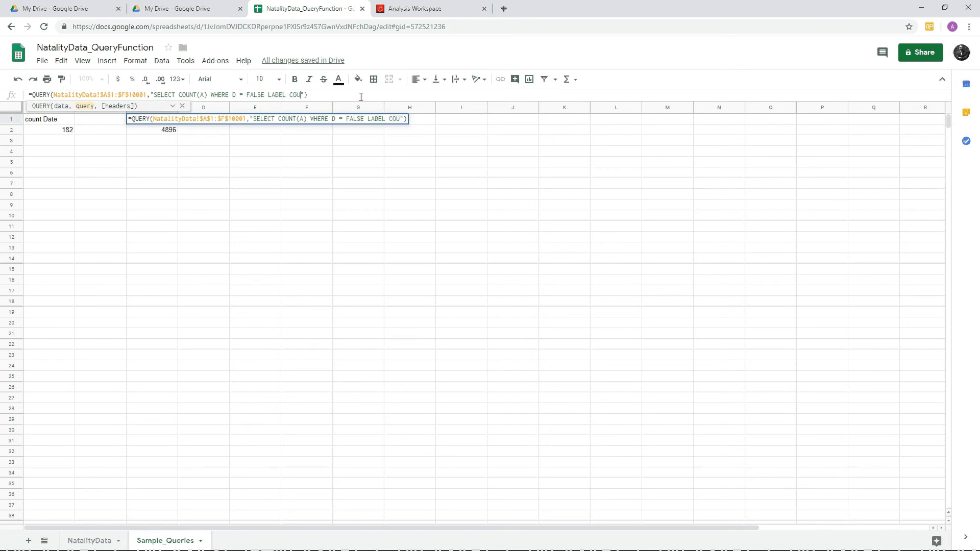
{"action": "type", "text": "(A)"}
{"action": "type", "text": "'Number of ba"}
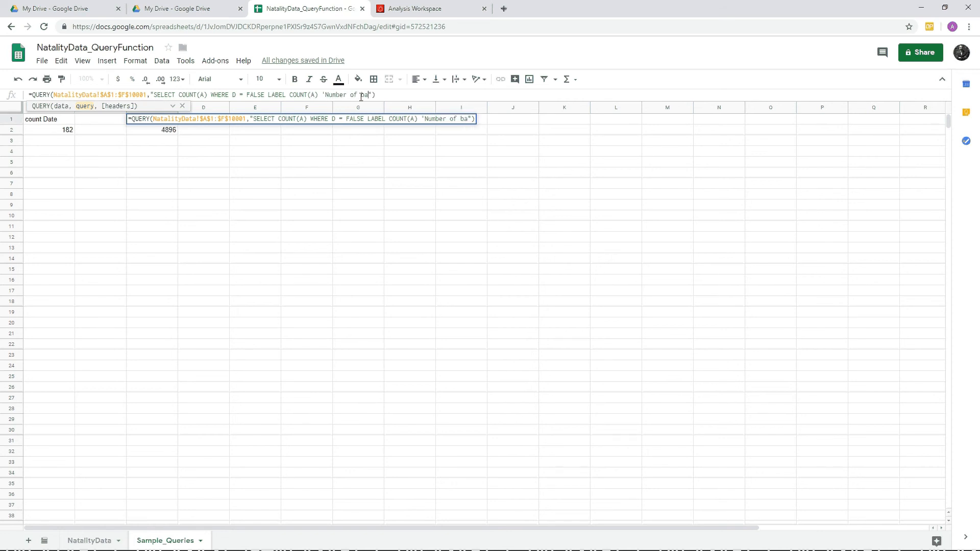
{"action": "type", "text": "by girls'"}
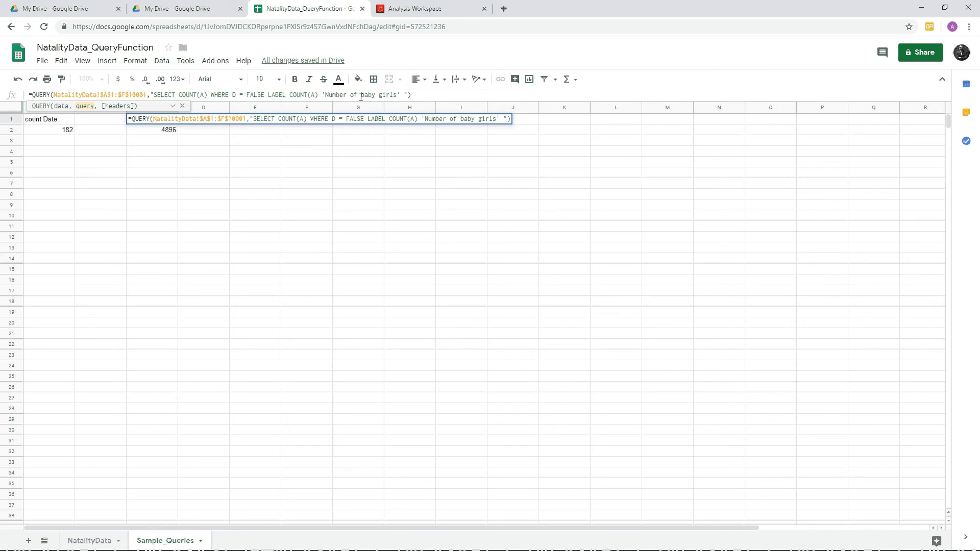
{"action": "key", "text": "Return"}
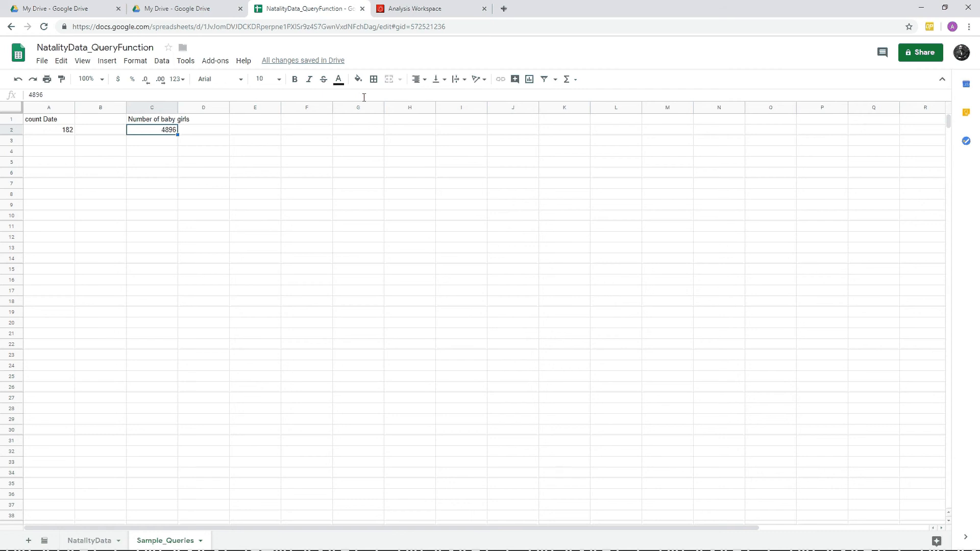
Copy the labelled QUERY formula text from C1 into cell E1
{"action": "left_click", "coordinate": [268, 123]}
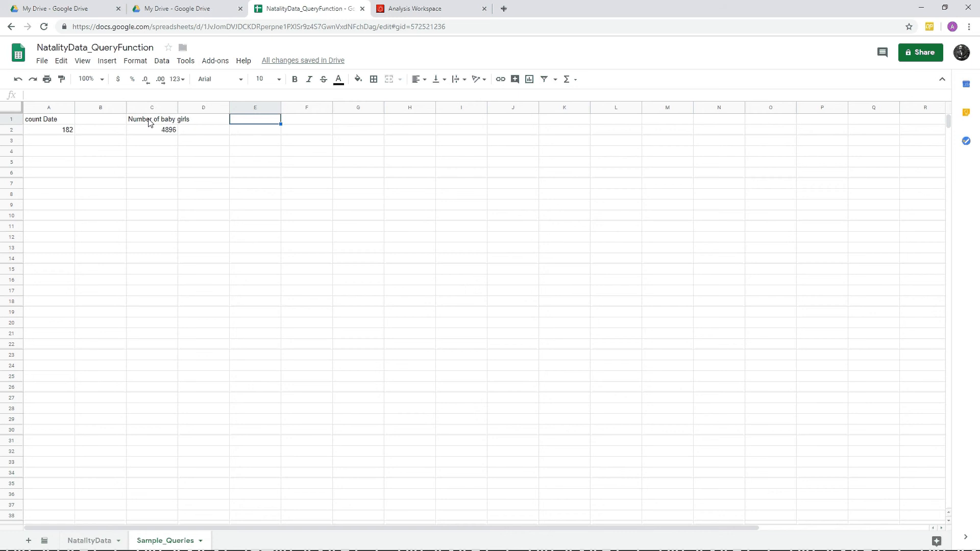
{"action": "left_click", "coordinate": [150, 123]}
{"action": "left_click", "coordinate": [426, 95]}
{"action": "key", "text": "ctrl+a"}
{"action": "key", "text": "ctrl+c"}
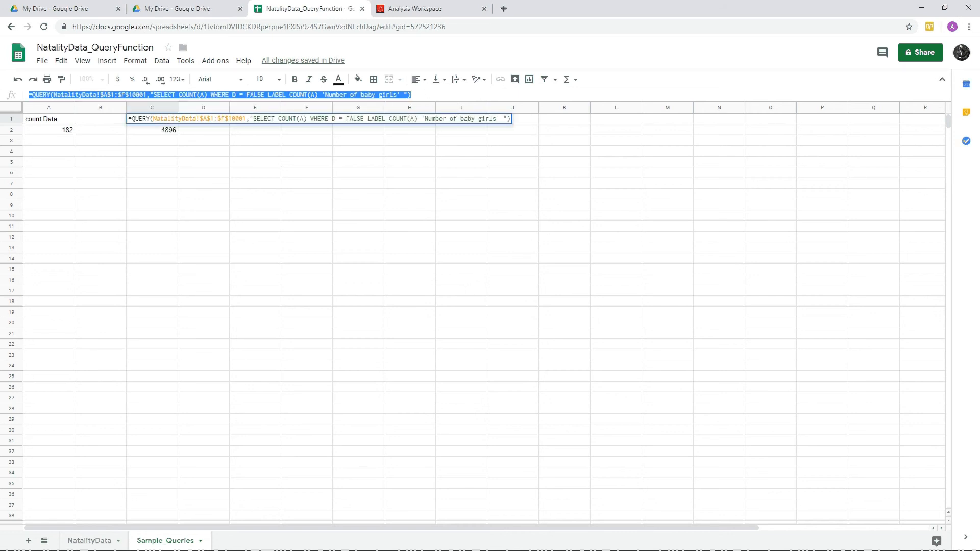
{"action": "key", "text": "Return"}
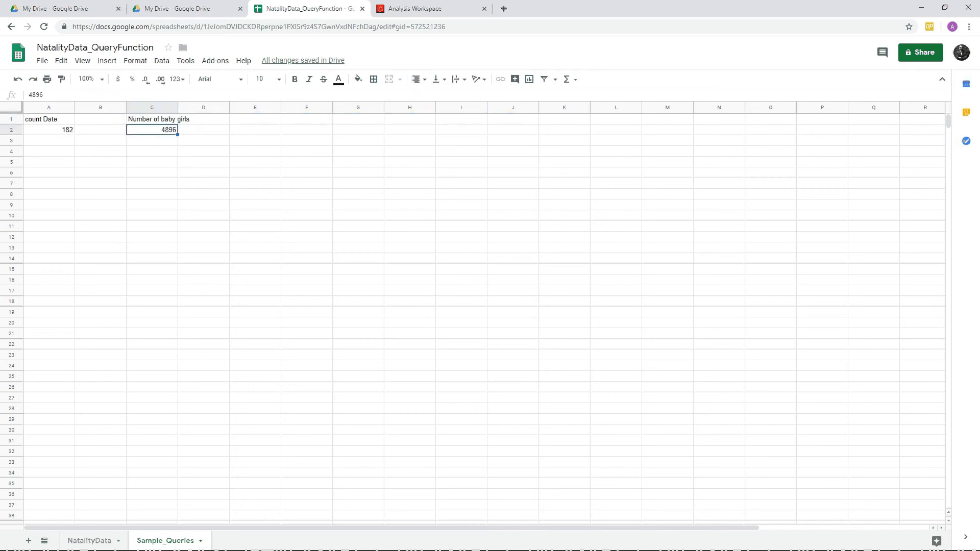
{"action": "left_click", "coordinate": [253, 121]}
{"action": "left_click", "coordinate": [248, 95]}
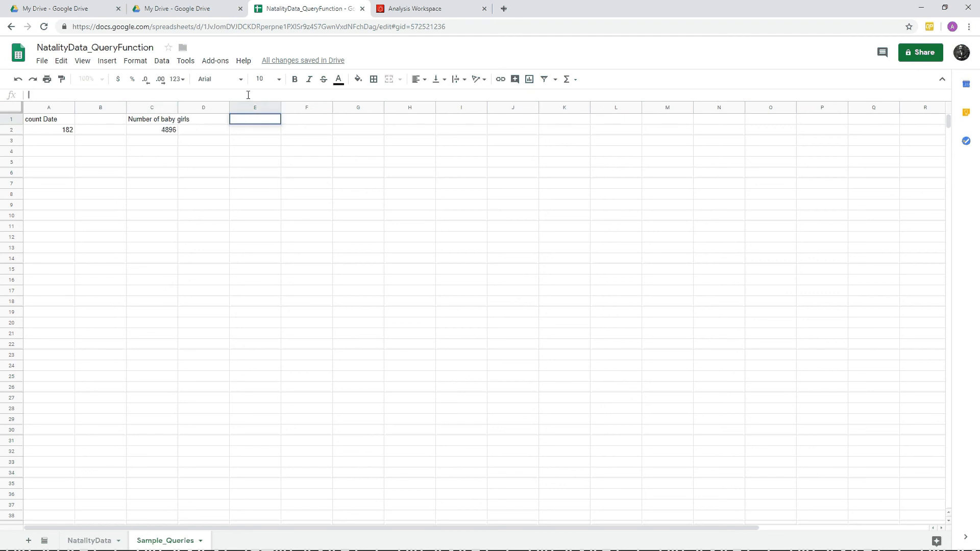
{"action": "key", "text": "ctrl+v"}
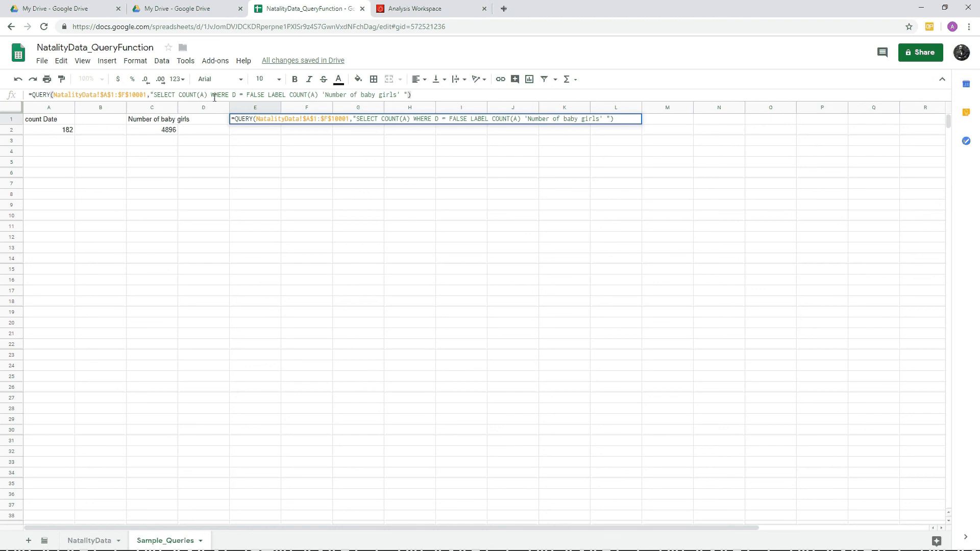
Replace the selected columns of the query in E1 with F, COUNT(A)
{"action": "left_click_drag", "start_coordinate": [207, 95], "coordinate": [179, 94]}
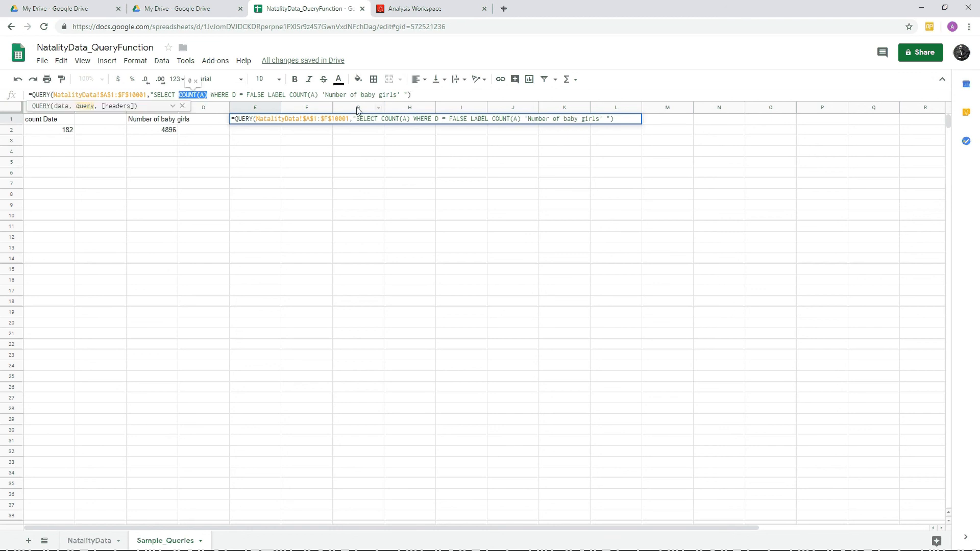
{"action": "type", "text": "F"}
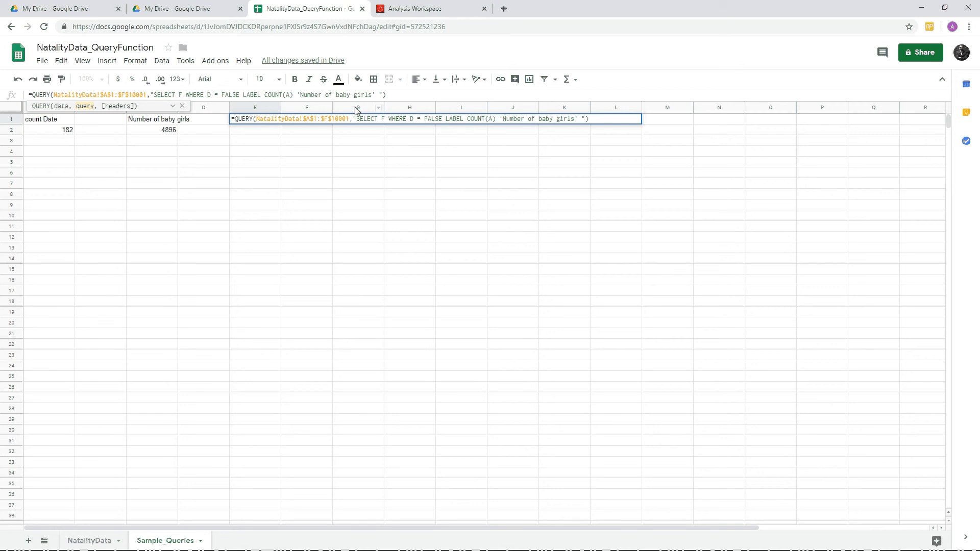
{"action": "type", "text": ", COUNT"}
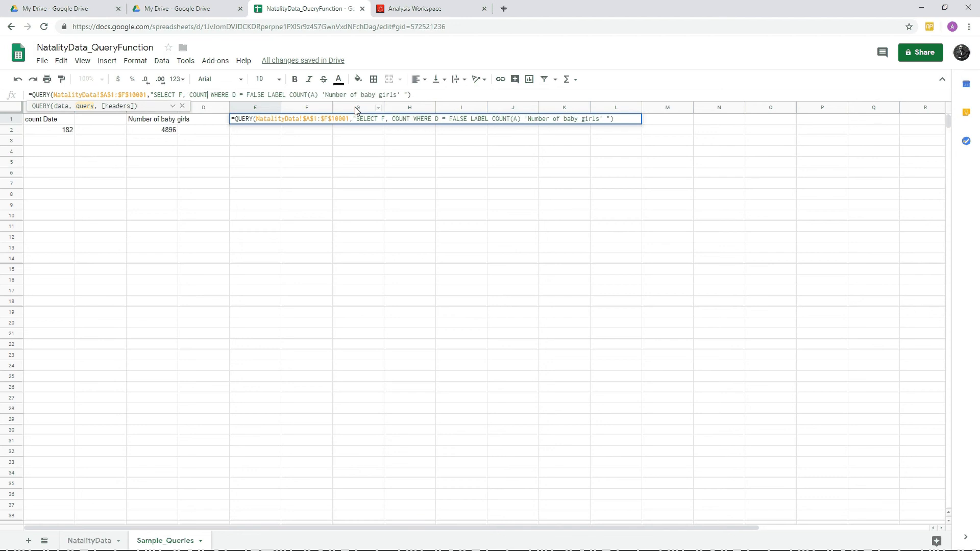
{"action": "type", "text": "("}
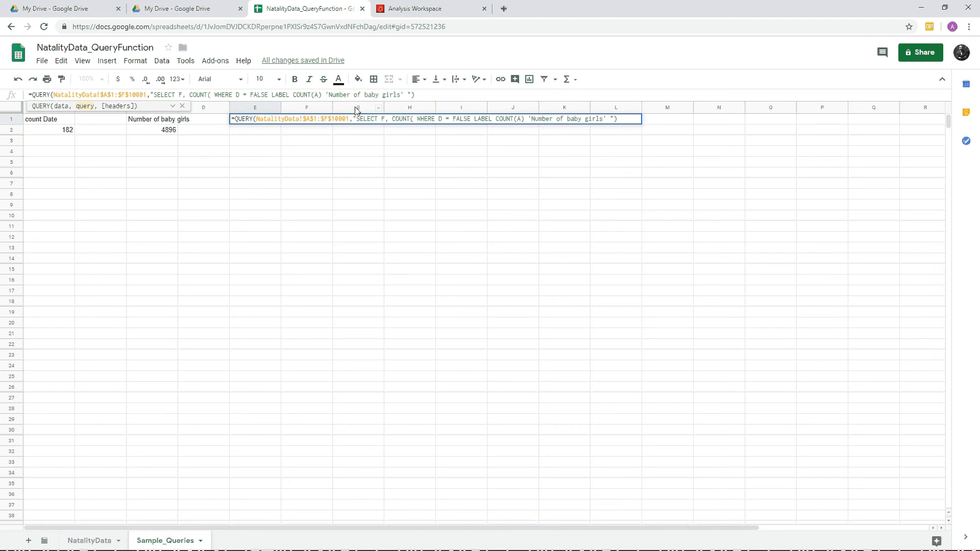
{"action": "type", "text": "A)"}
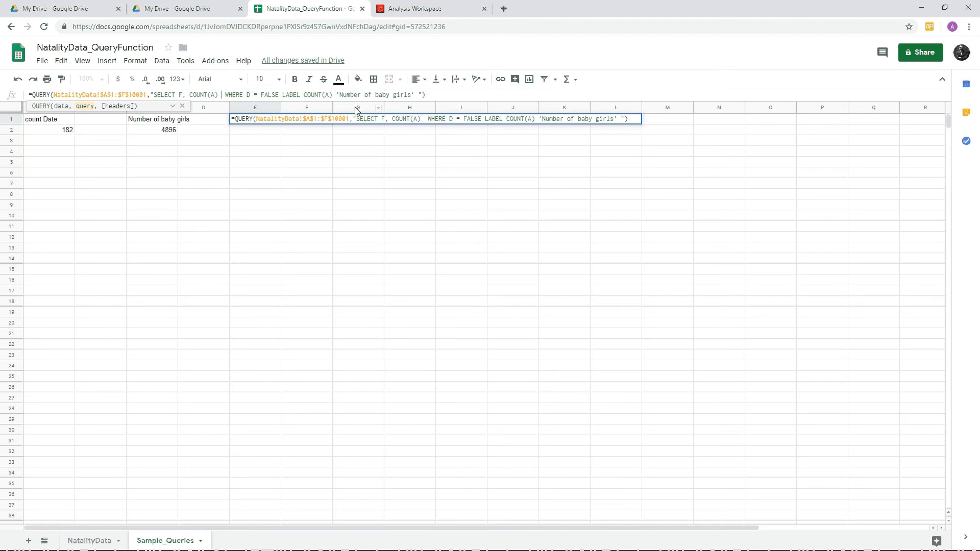
Insert GROUP BY F after the SELECT clause of the query in E1
{"action": "type", "text": " G"}
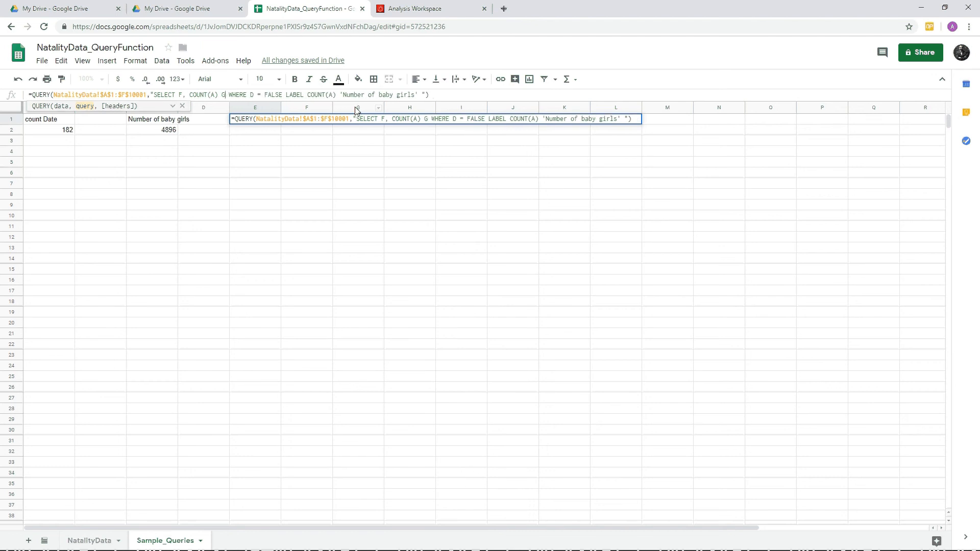
{"action": "type", "text": "ROUP"}
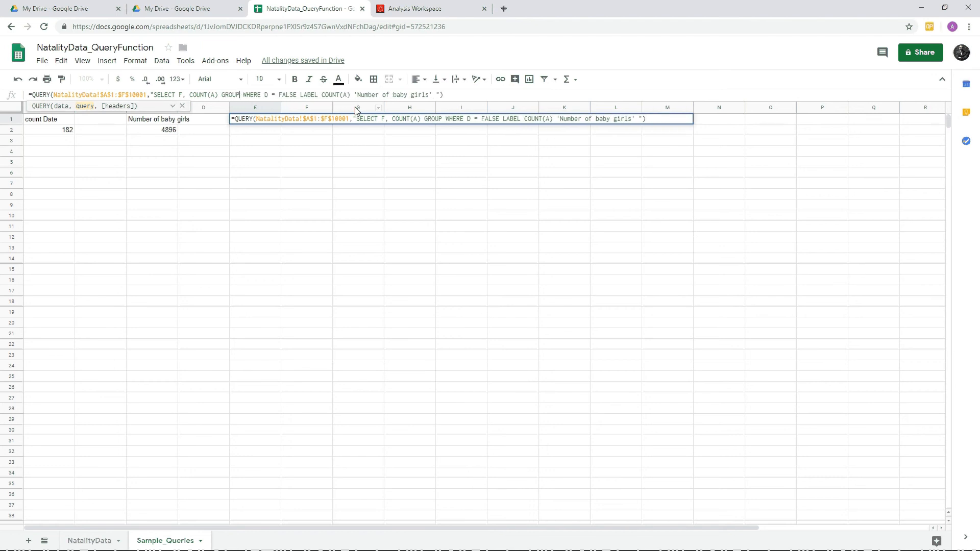
{"action": "type", "text": " B "}
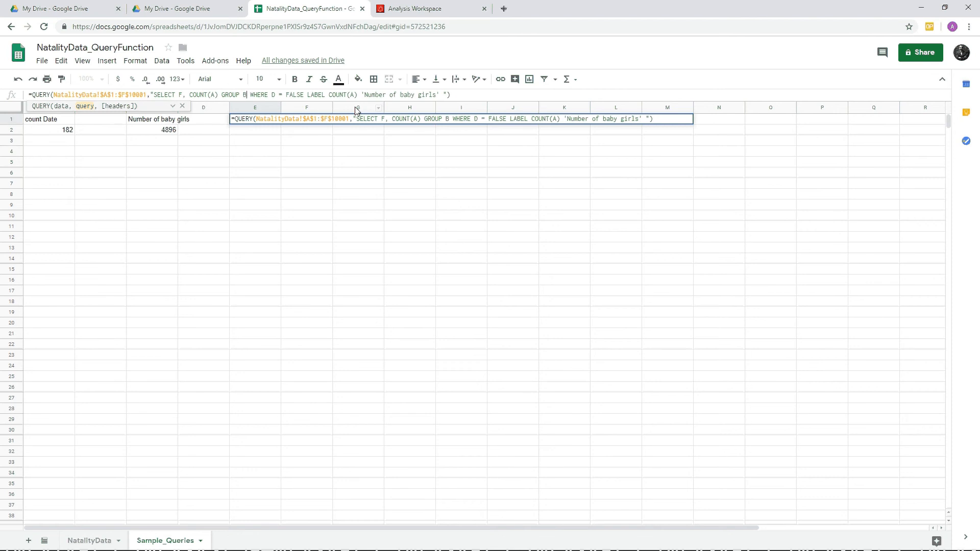
{"action": "type", "text": "Y"}
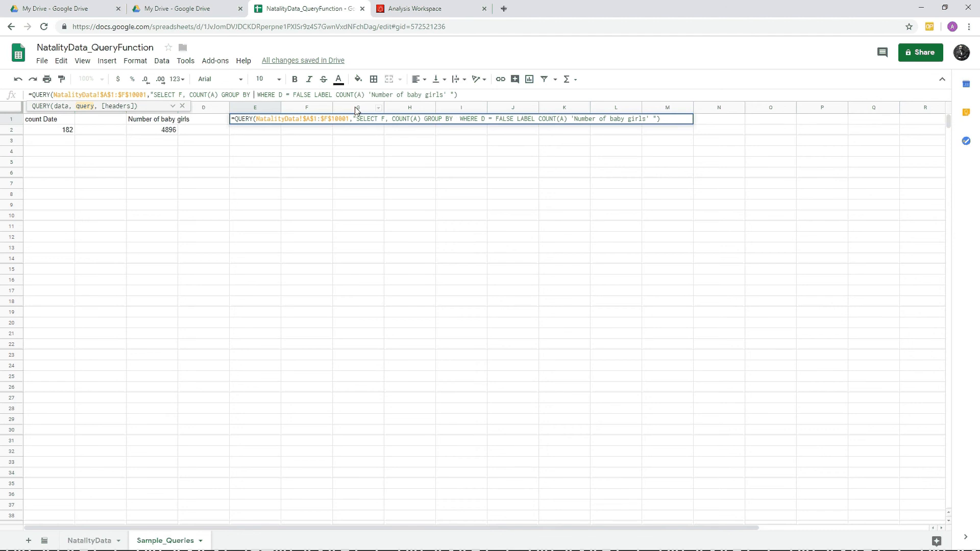
{"action": "type", "text": " F"}
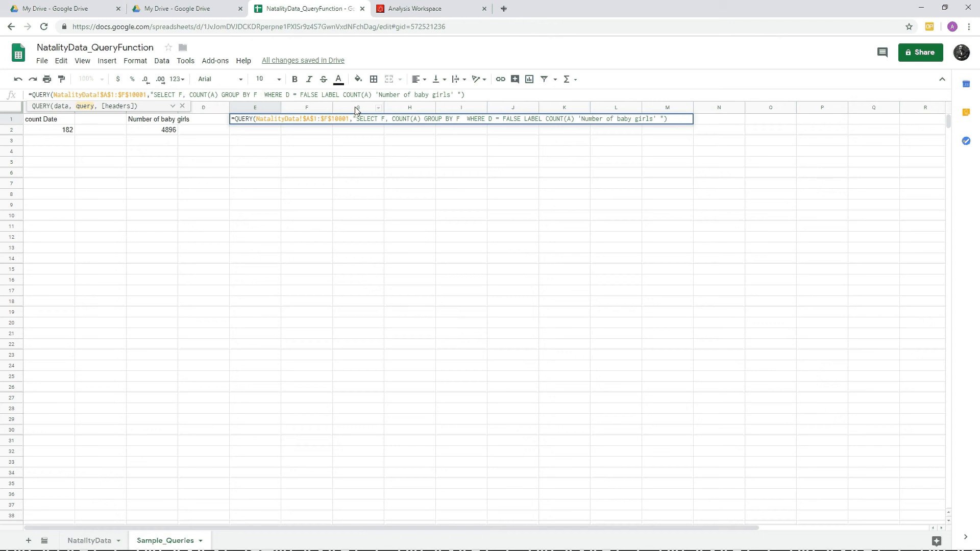
Insert LABEL F 'Mother Age' after the GROUP BY clause of the query in E1
{"action": "type", "text": "LABEL"}
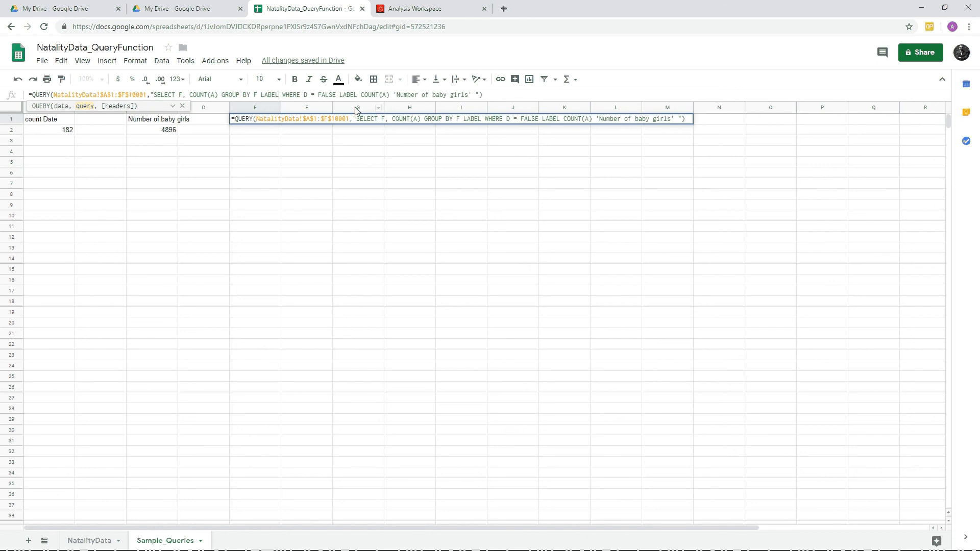
{"action": "type", "text": " F ' "}
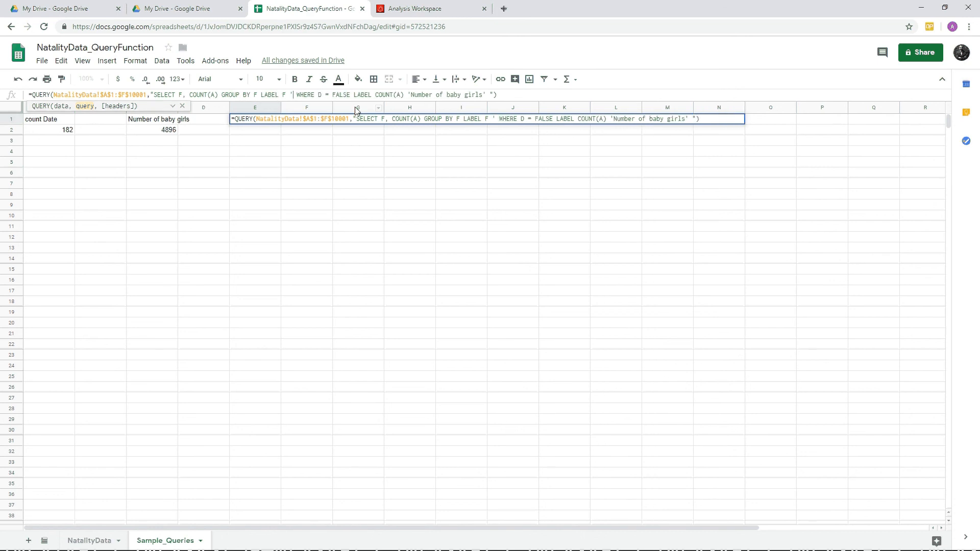
{"action": "type", "text": "Mother"}
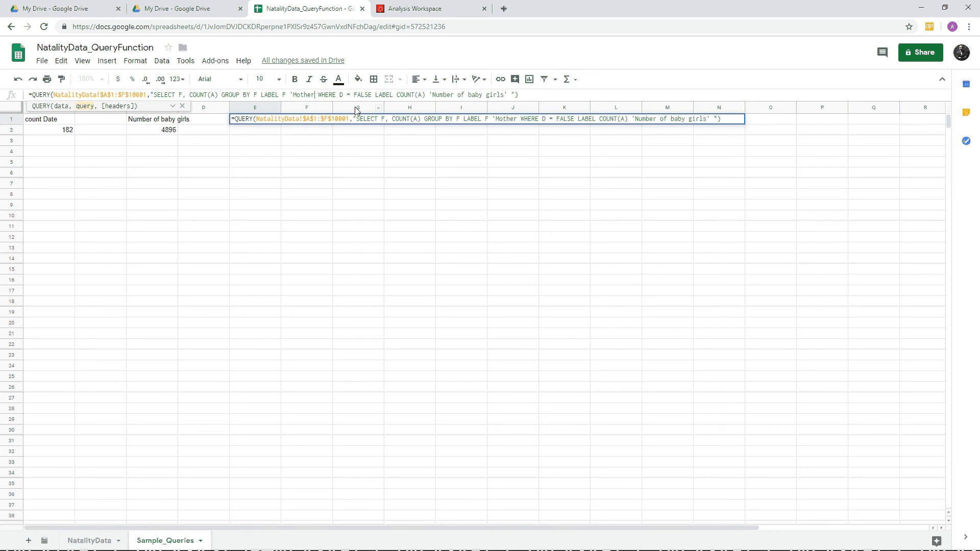
{"action": "type", "text": " Ag"}
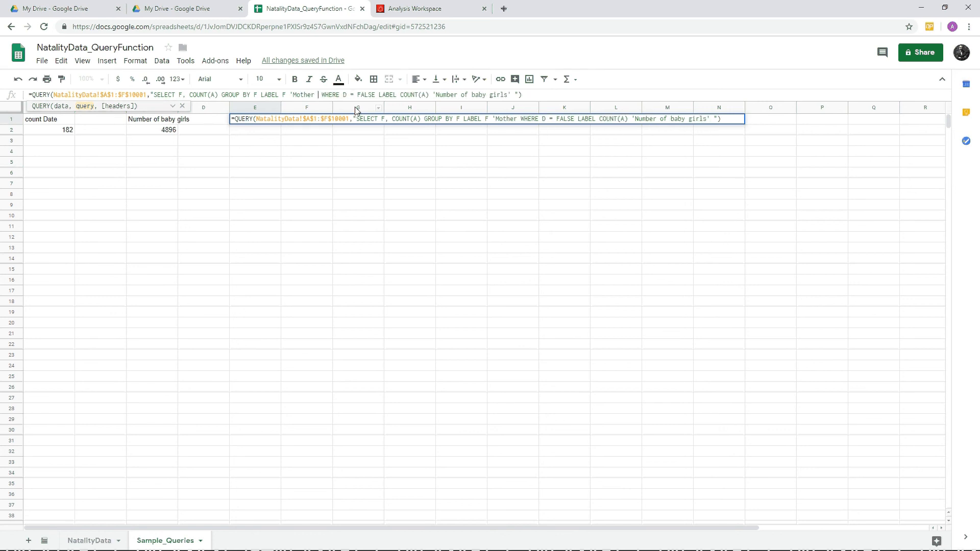
{"action": "type", "text": "e' "}
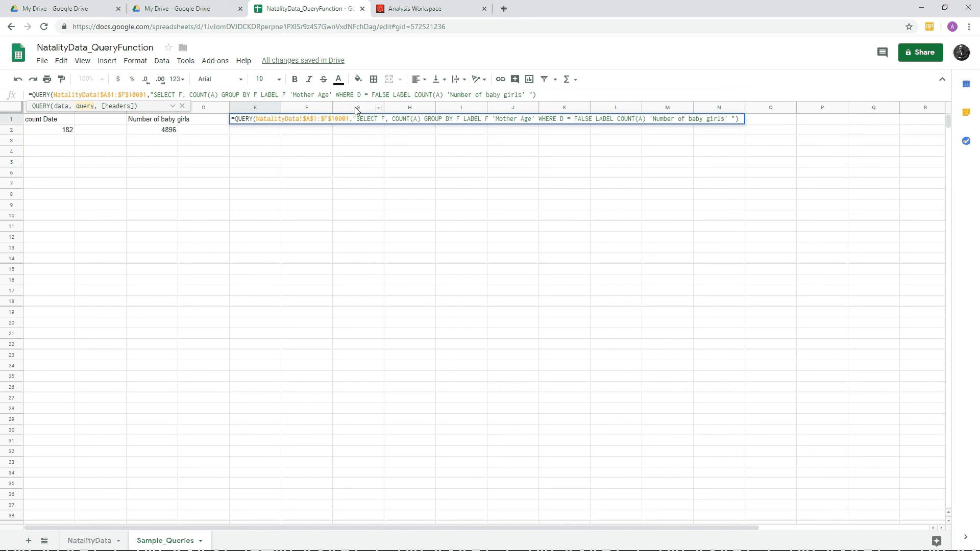
Add COUNT(A) as a second item in the LABEL clause of the query in E1, separated by a comma
{"action": "type", "text": ", "}
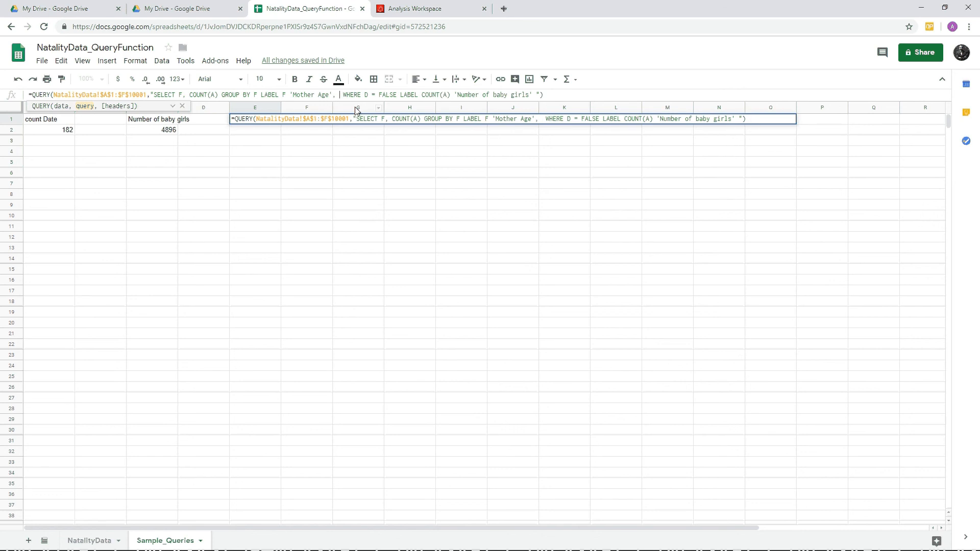
{"action": "type", "text": "COUNT(A"}
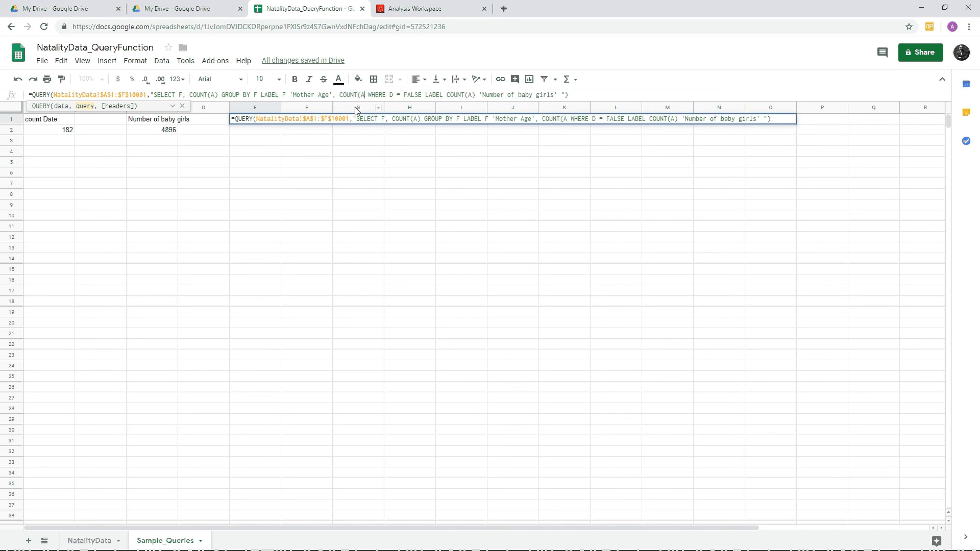
{"action": "type", "text": ")"}
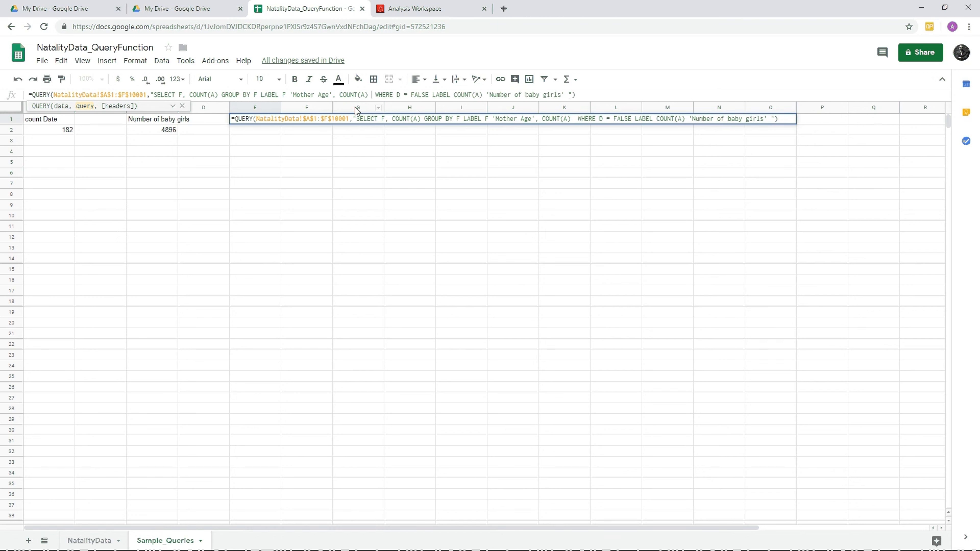
Remove the leftover WHERE D = FALSE LABEL COUNT(A) text from the query in E1
{"action": "key", "text": "Delete"}
{"action": "key", "text": "Delete"}
{"action": "key", "text": "Delete"}
{"action": "key", "text": "Delete"}
{"action": "key", "text": "Delete"}
{"action": "key", "text": "Delete"}
{"action": "key", "text": "Delete"}
{"action": "key", "text": "Delete"}
{"action": "key", "text": "Delete"}
{"action": "key", "text": "Delete"}
{"action": "key", "text": "Delete"}
{"action": "key", "text": "Delete"}
{"action": "key", "text": "Delete"}
{"action": "key", "text": "Delete"}
{"action": "key", "text": "Delete"}
{"action": "key", "text": "Delete"}
{"action": "key", "text": "Delete"}
{"action": "key", "text": "Delete"}
{"action": "key", "text": "Delete"}
{"action": "key", "text": "Delete"}
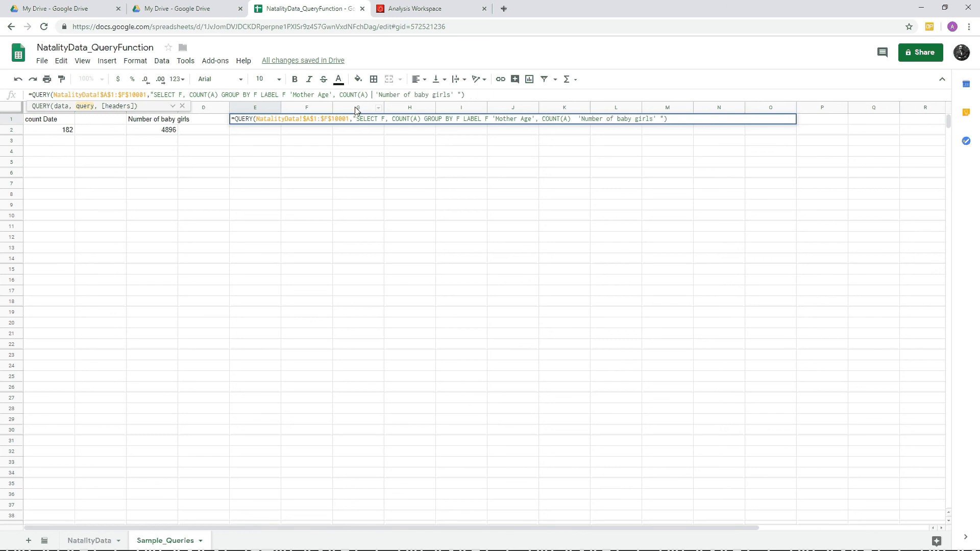
{"action": "key", "text": "Delete"}
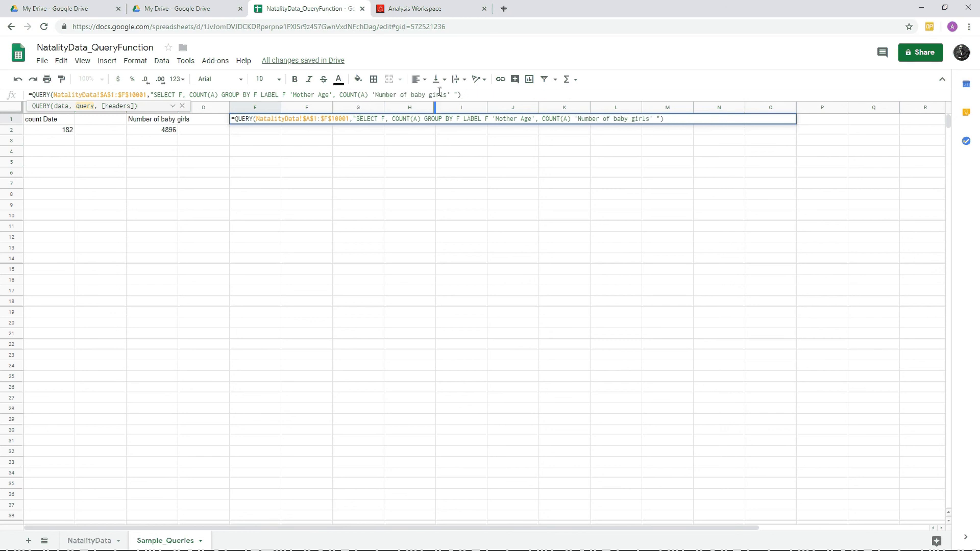
Reword the COUNT(A) label in E1 to 'Number of births' and run the query
{"action": "left_click_drag", "start_coordinate": [447, 94], "coordinate": [414, 94]}
{"action": "type", "text": "irths"}
{"action": "left_click", "coordinate": [454, 95]}
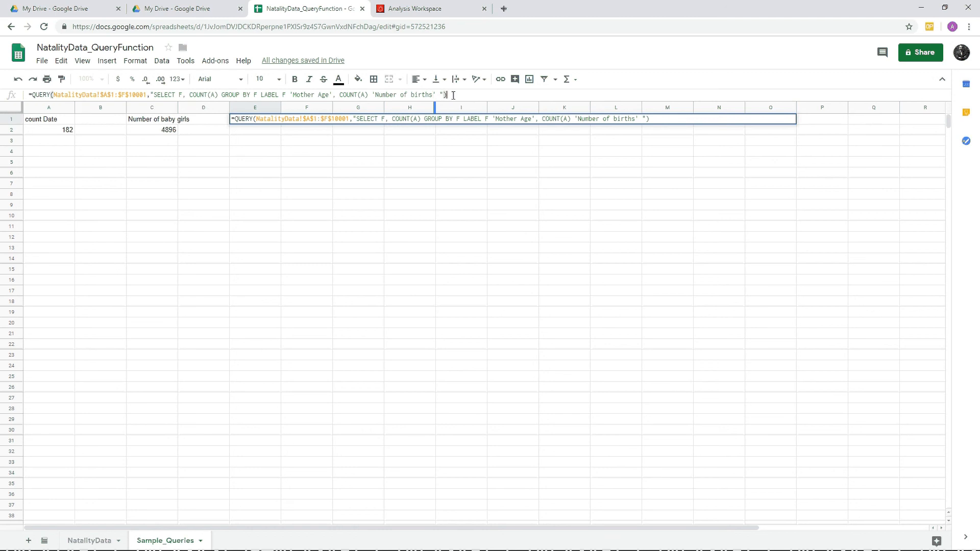
{"action": "key", "text": "Return"}
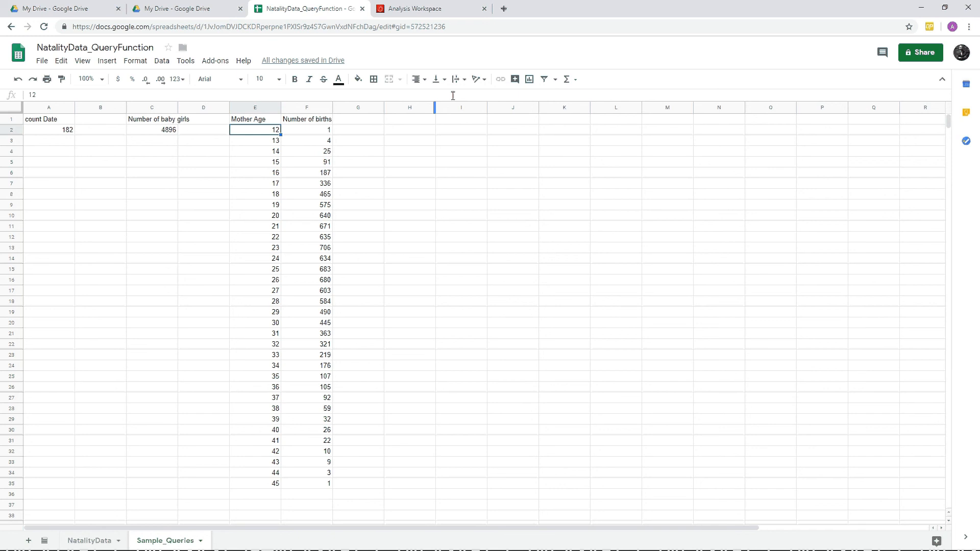
{"action": "left_click", "coordinate": [319, 119]}
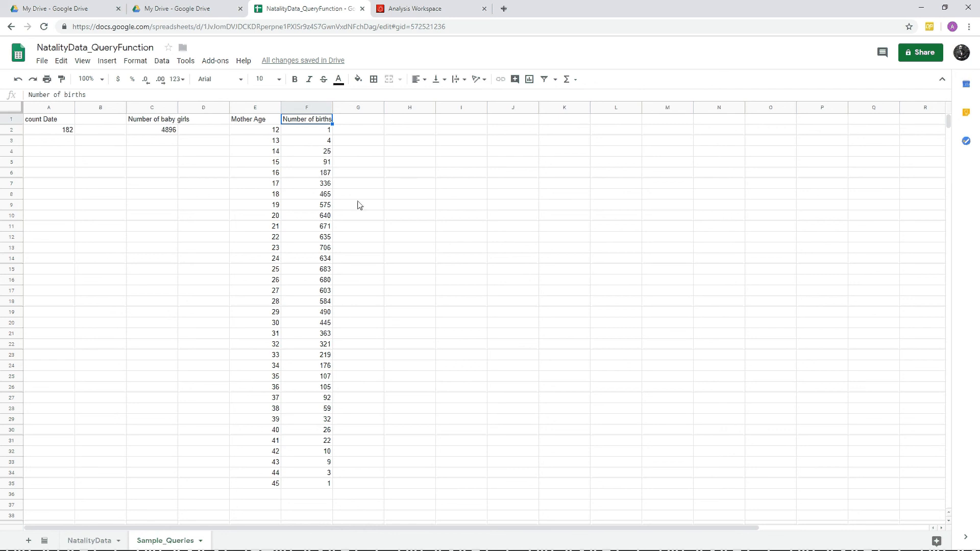
{"action": "left_click", "coordinate": [315, 207]}
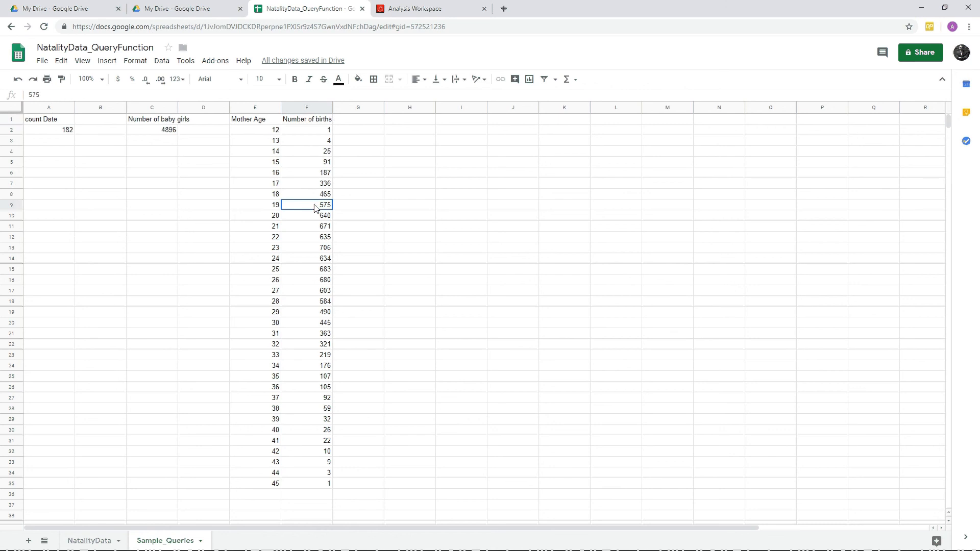
{"action": "left_click_drag", "start_coordinate": [315, 207], "coordinate": [317, 135]}
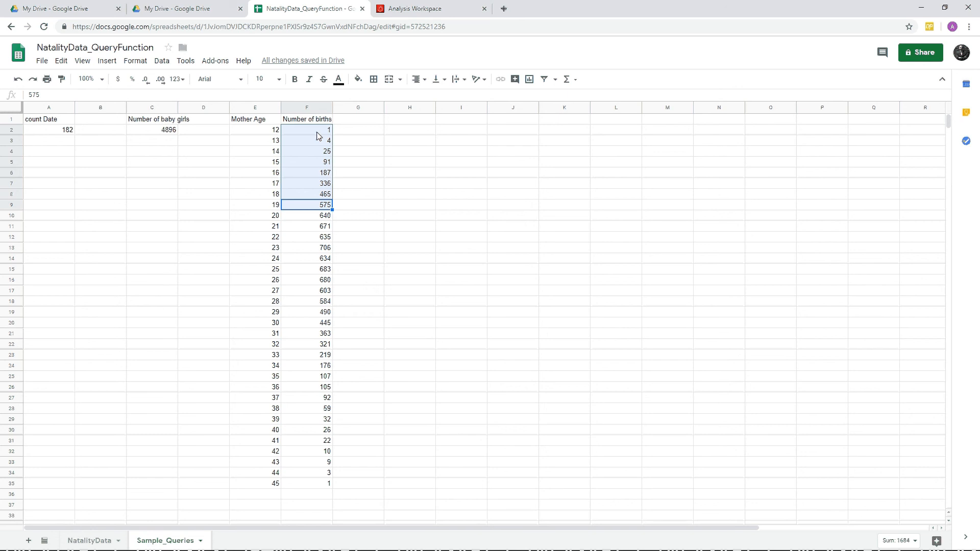
{"action": "left_click", "coordinate": [314, 473]}
{"action": "left_click", "coordinate": [318, 484]}
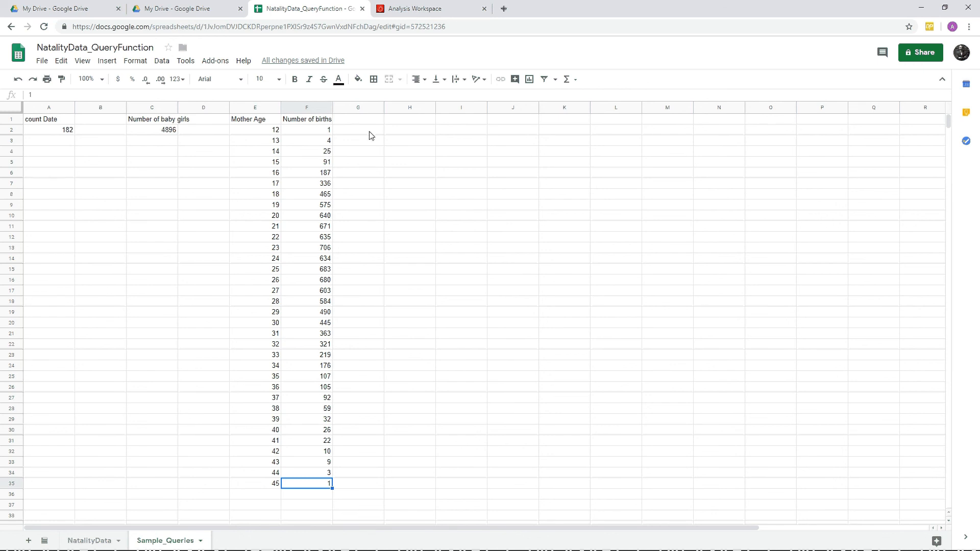
Start a QUERY formula in H1 of Sample_Queries with the absolute data range NatalityData!$A$1:$F$10001
{"action": "left_click", "coordinate": [413, 122]}
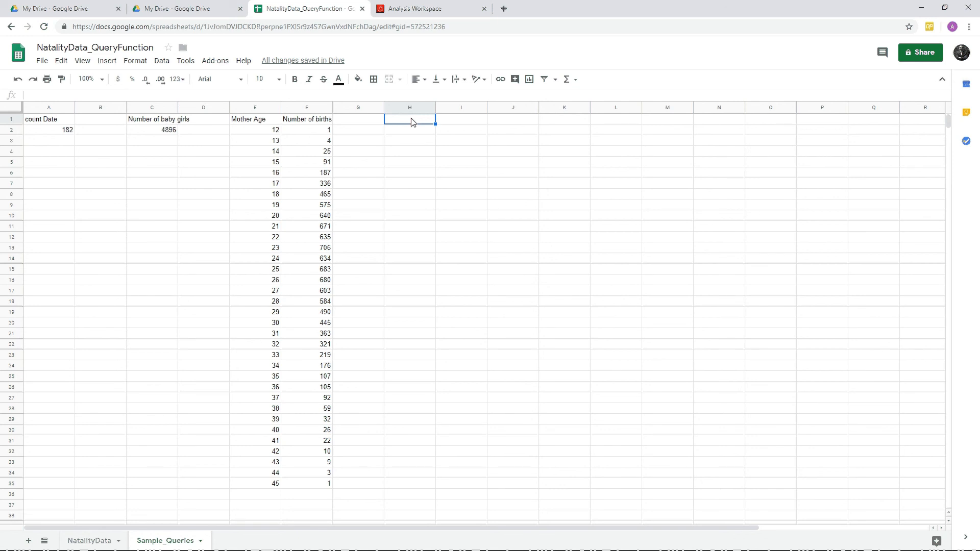
{"action": "type", "text": "=QUERY"}
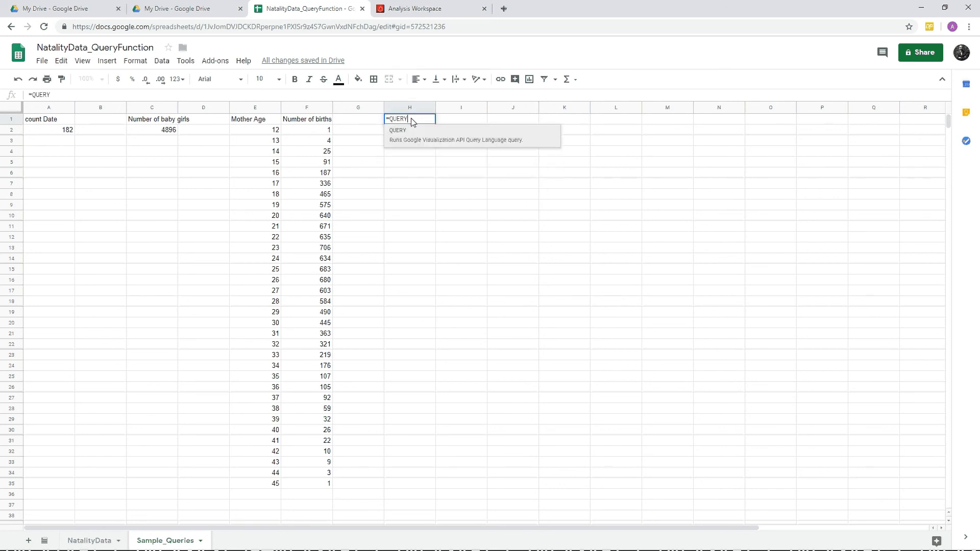
{"action": "type", "text": "("}
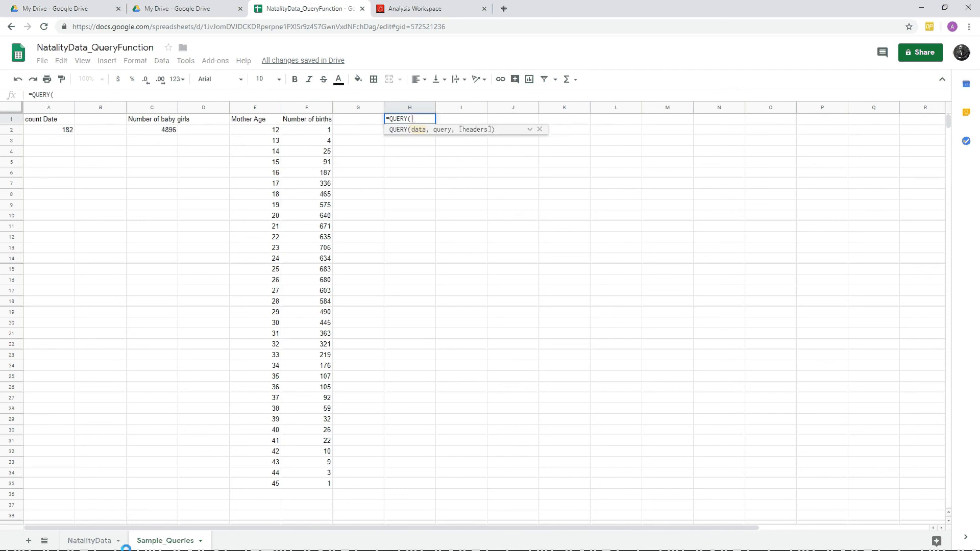
{"action": "left_click", "coordinate": [110, 545]}
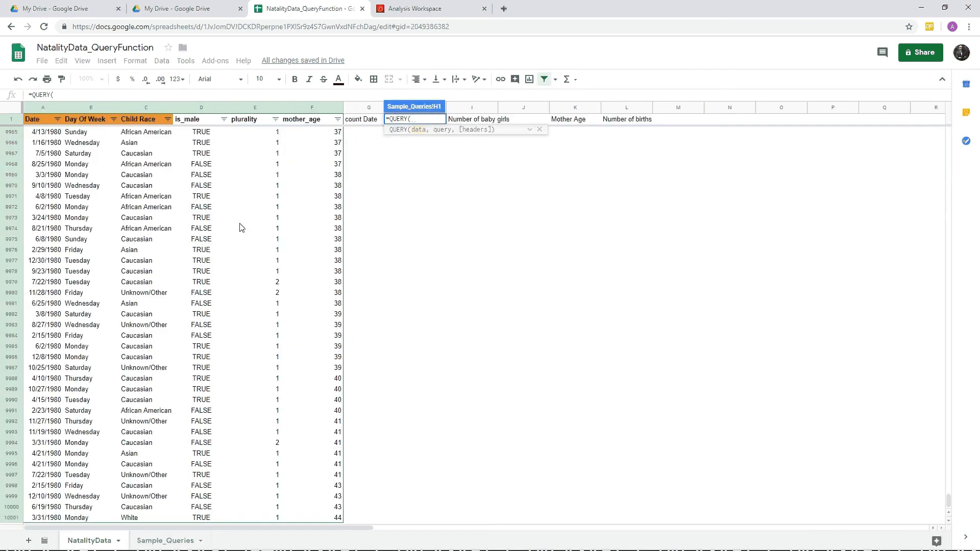
{"action": "left_click", "coordinate": [325, 124]}
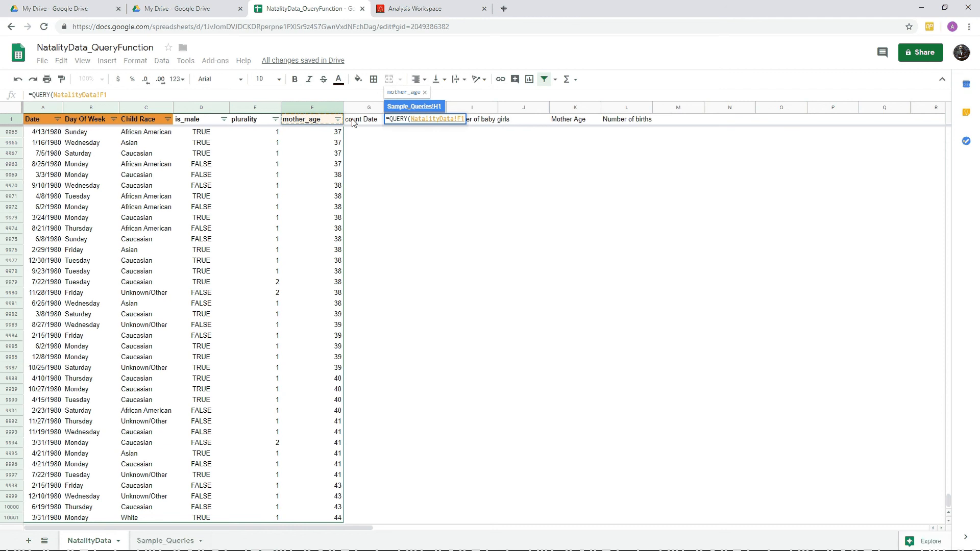
{"action": "key", "text": "ctrl+shift+Left"}
{"action": "key", "text": "ctrl+shift+Down"}
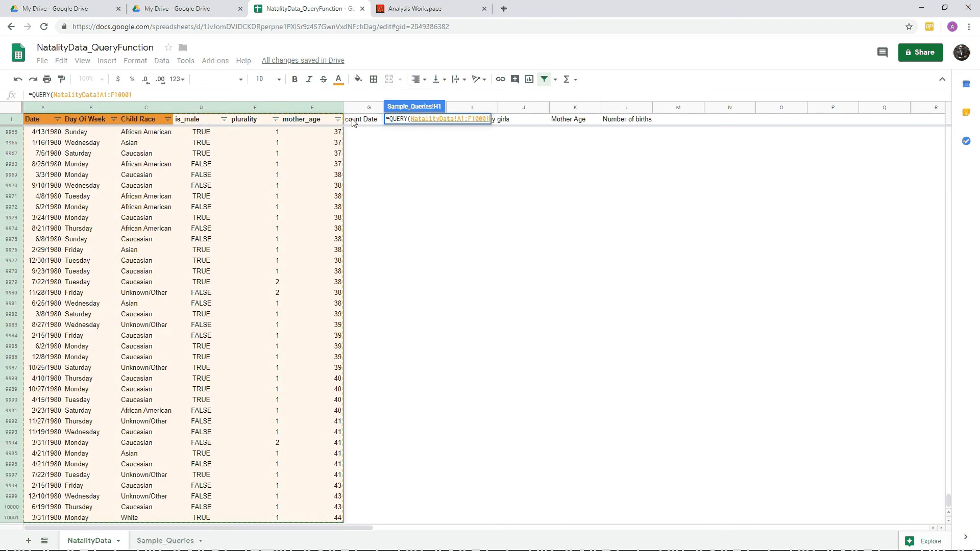
{"action": "left_click_drag", "start_coordinate": [134, 95], "coordinate": [102, 94]}
{"action": "key", "text": "F4"}
{"action": "left_click", "coordinate": [153, 95]}
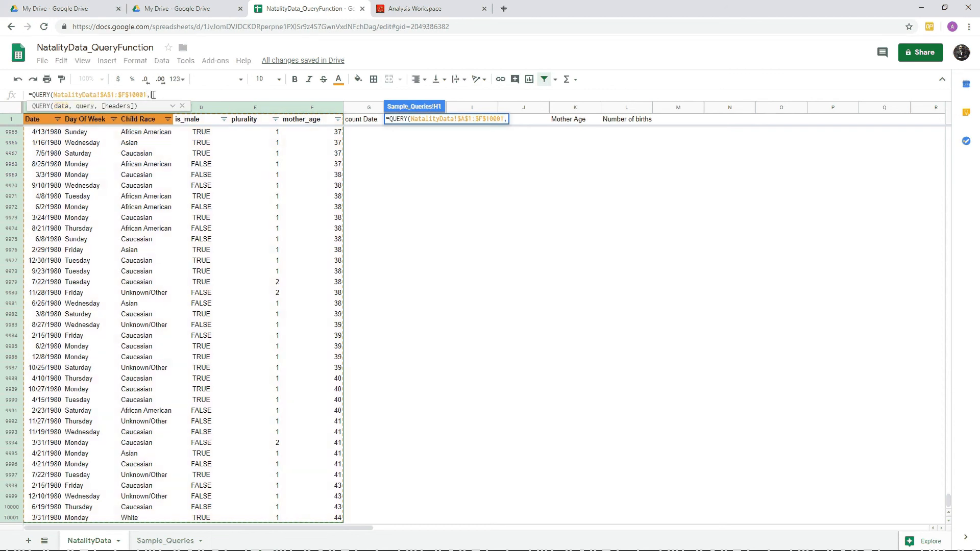
{"action": "type", "text": ","}
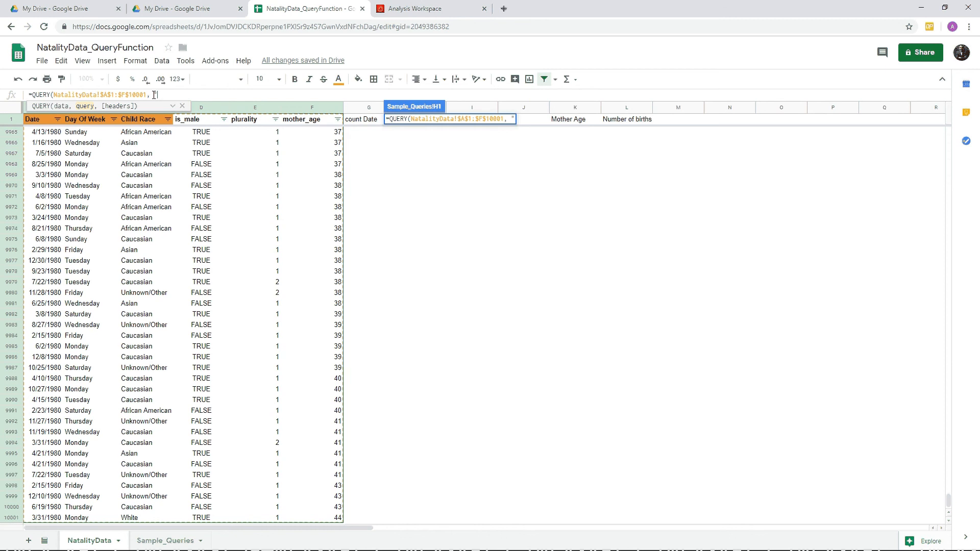
Begin the query string in H1 with SELECT B, count(A) GROUP BY B
{"action": "type", "text": " \"SELECT B, count"}
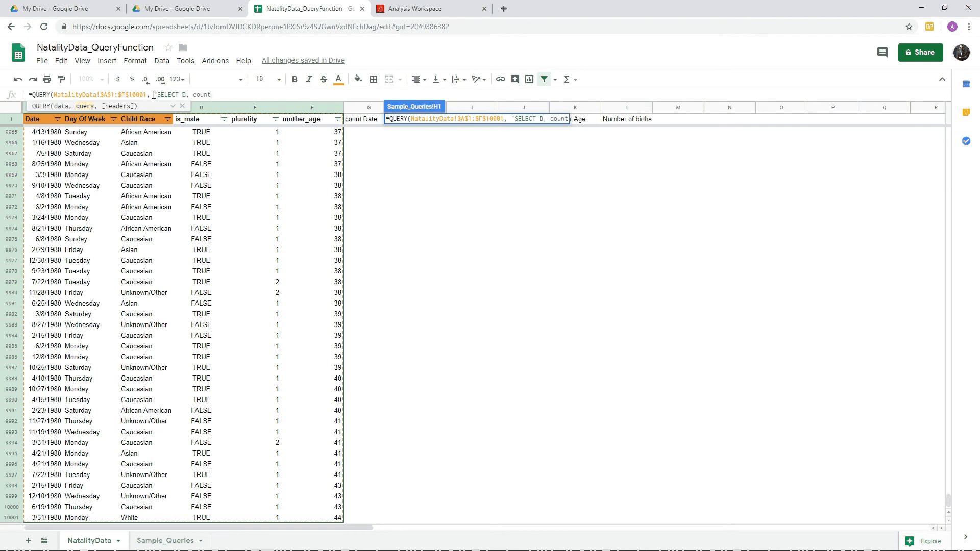
{"action": "type", "text": "(A)"}
{"action": "type", "text": "GROUP"}
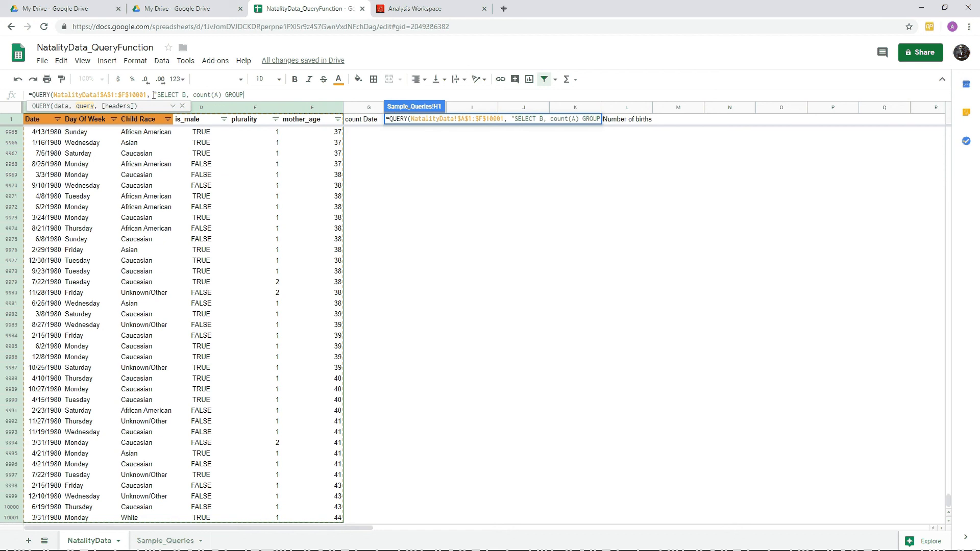
{"action": "type", "text": "BY B"}
Append ORDER BY COUNT(A) DESC to the query in H1, followed by the LABEL keyword
{"action": "type", "text": "ORDER BY"}
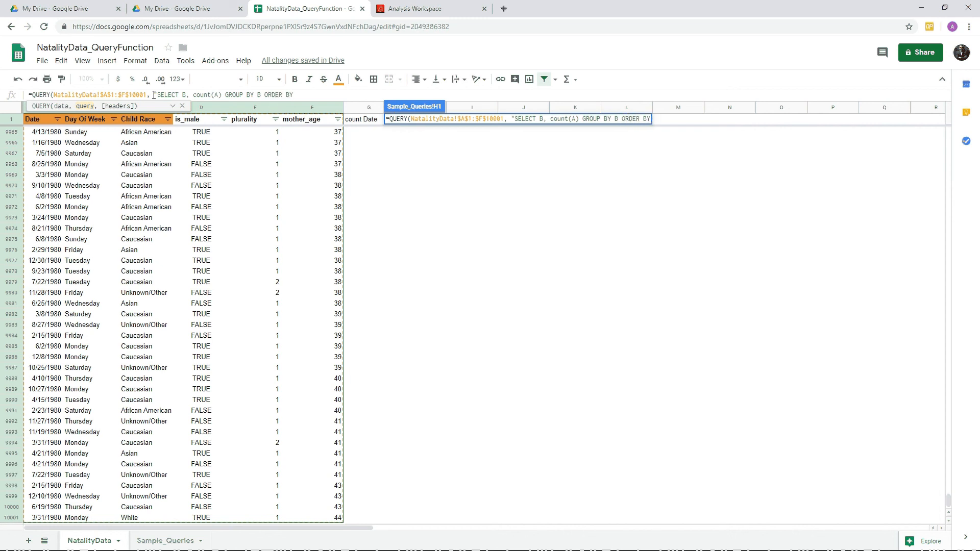
{"action": "type", "text": " COUNT(A)"}
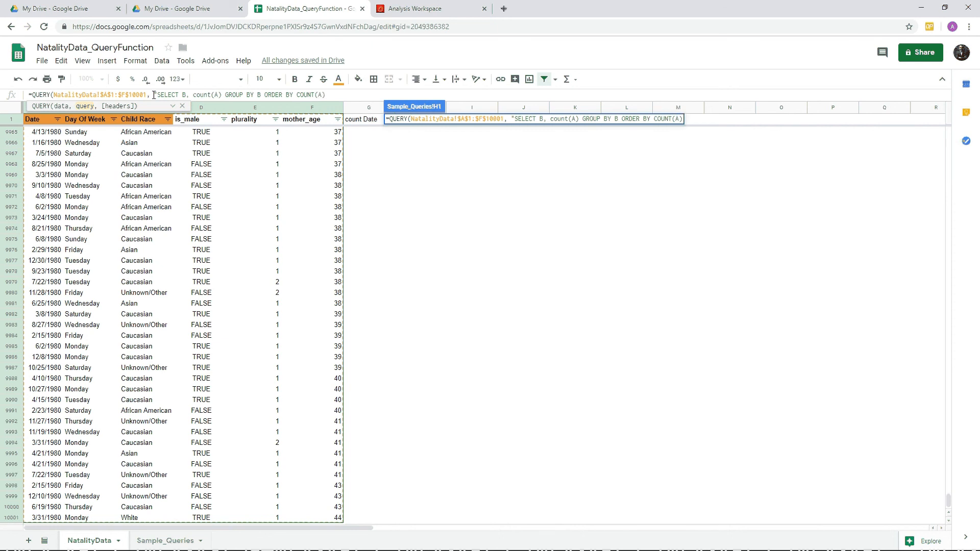
{"action": "type", "text": " DESC LABEL"}
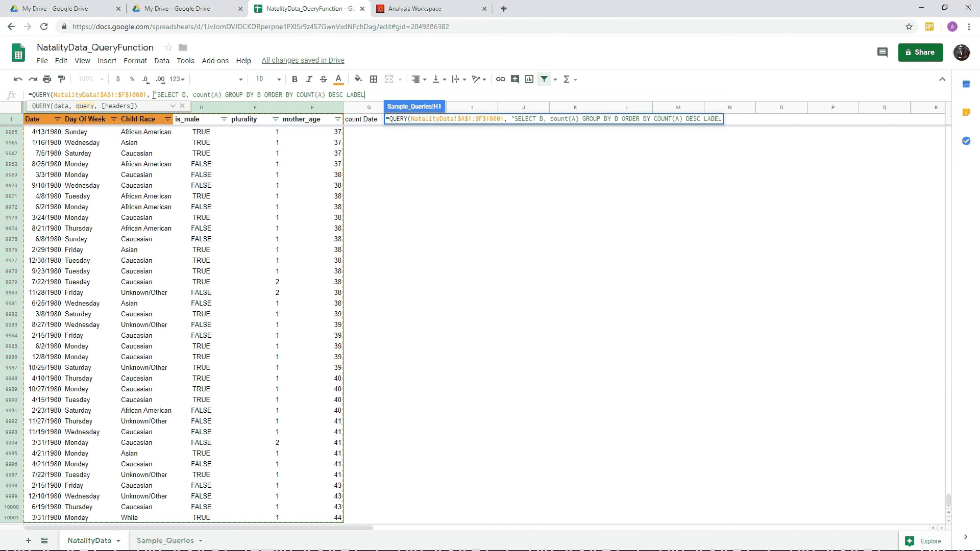
Label COUNT (A) as 'Number of births', close the QUERY formula in H1 and run it
{"action": "type", "text": " COUNT (A) "}
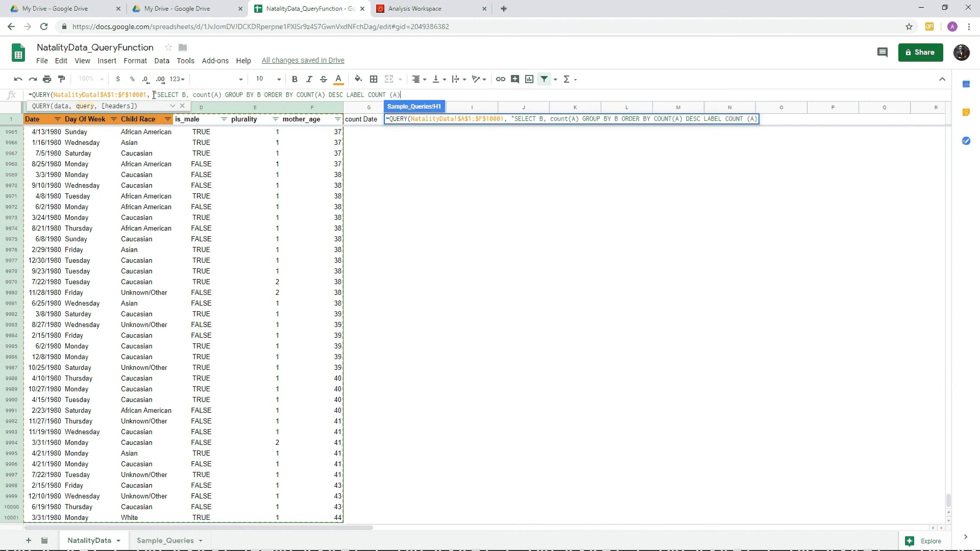
{"action": "type", "text": "'Number of bir"}
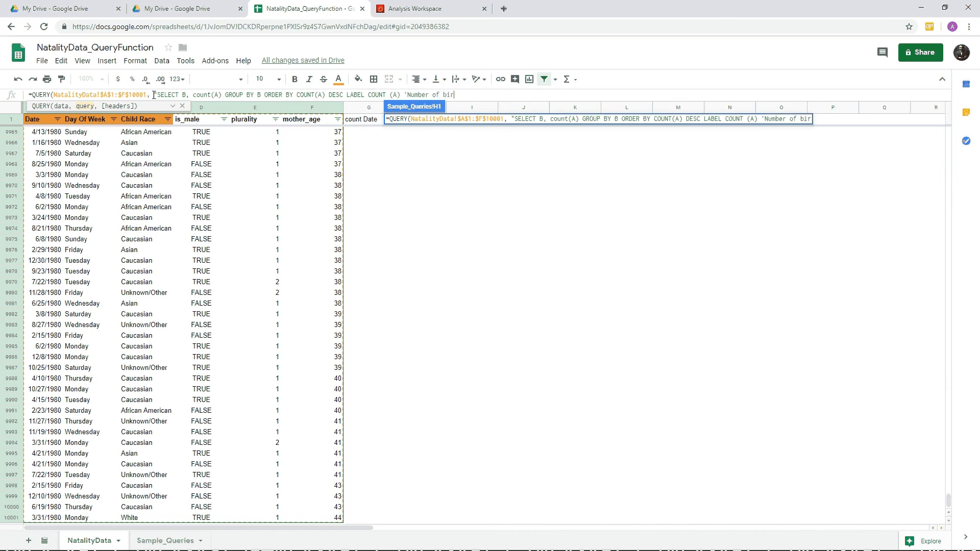
{"action": "type", "text": "ths' \")"}
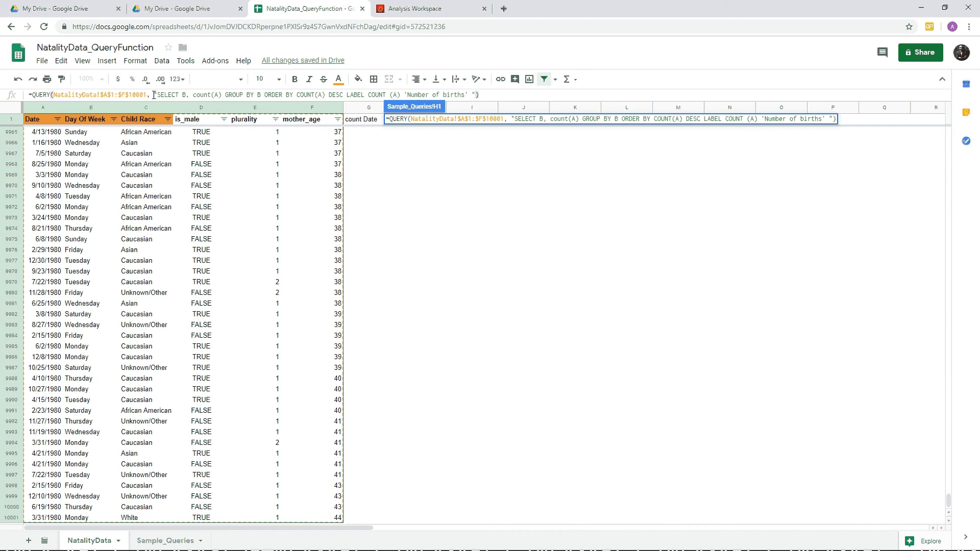
{"action": "key", "text": "Return"}
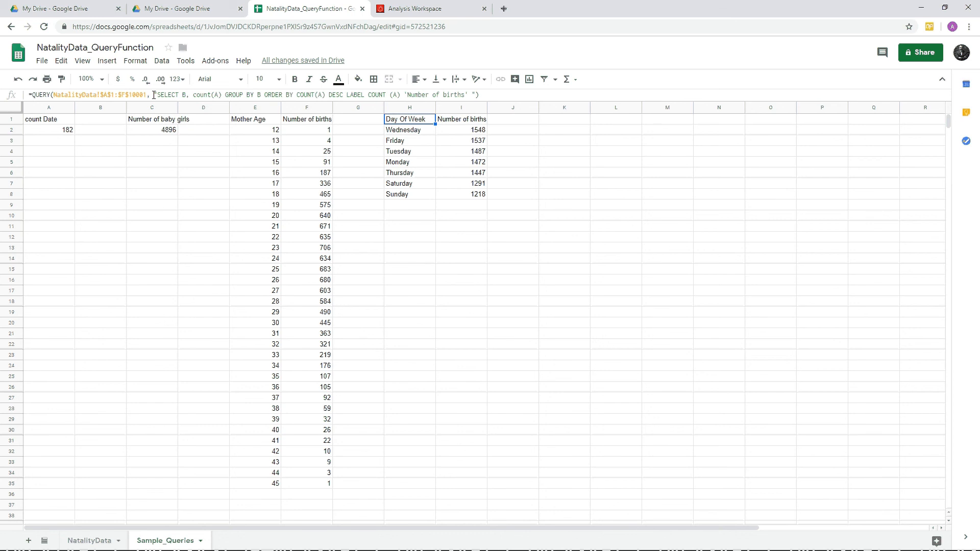
Start a QUERY formula in K1 of Sample_Queries with the absolute data range NatalityData!$A$1:$F$10001
{"action": "left_click", "coordinate": [566, 122]}
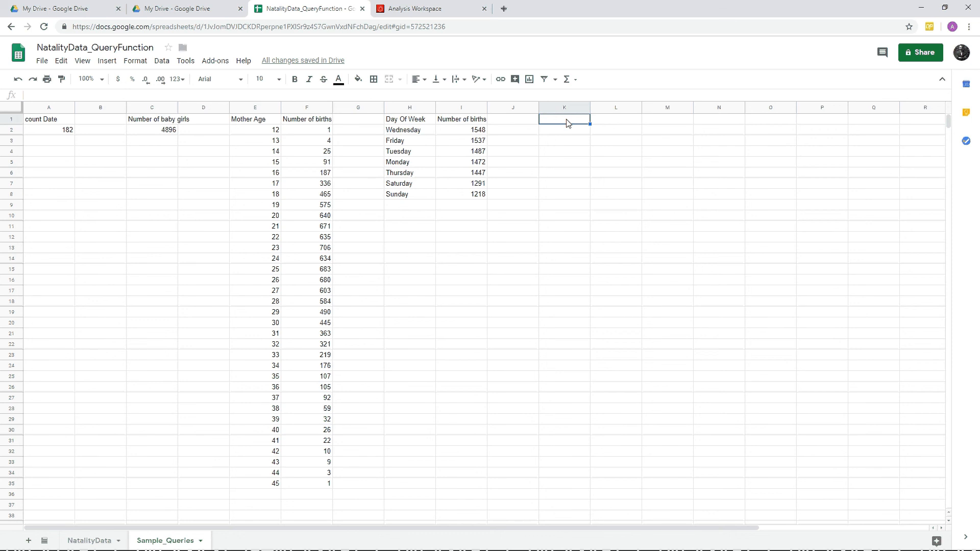
{"action": "type", "text": "="}
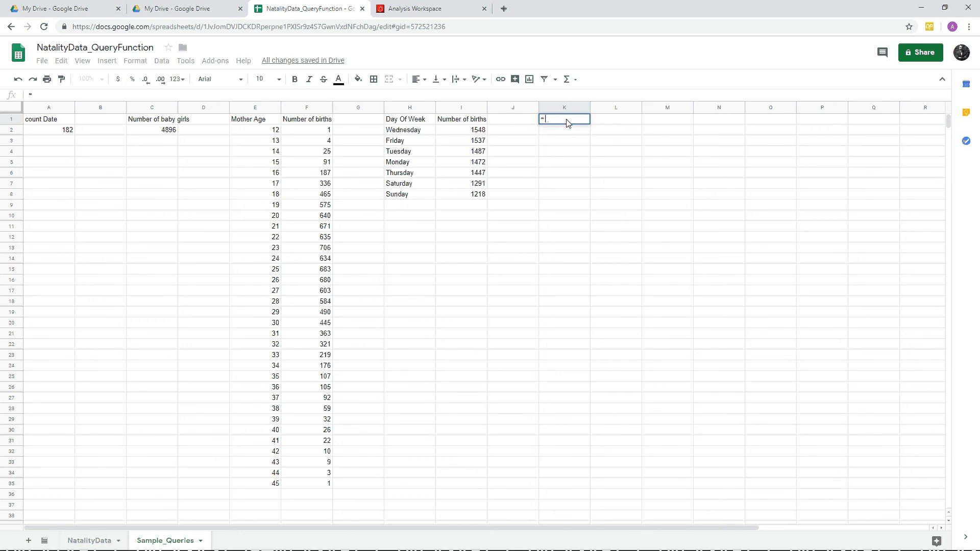
{"action": "type", "text": "QUERY("}
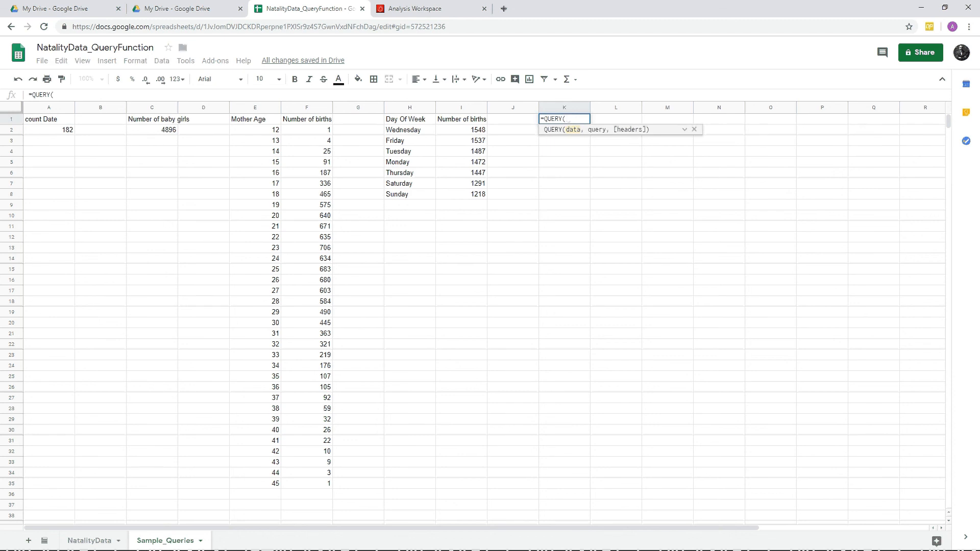
{"action": "left_click", "coordinate": [89, 541]}
{"action": "left_click", "coordinate": [323, 119]}
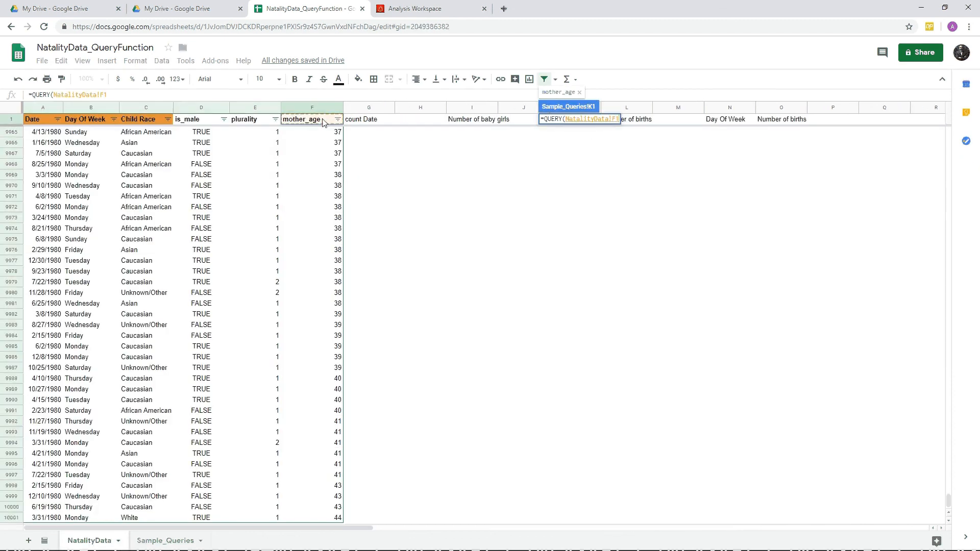
{"action": "key", "text": "ctrl+shift+Left"}
{"action": "key", "text": "ctrl+shift+Down"}
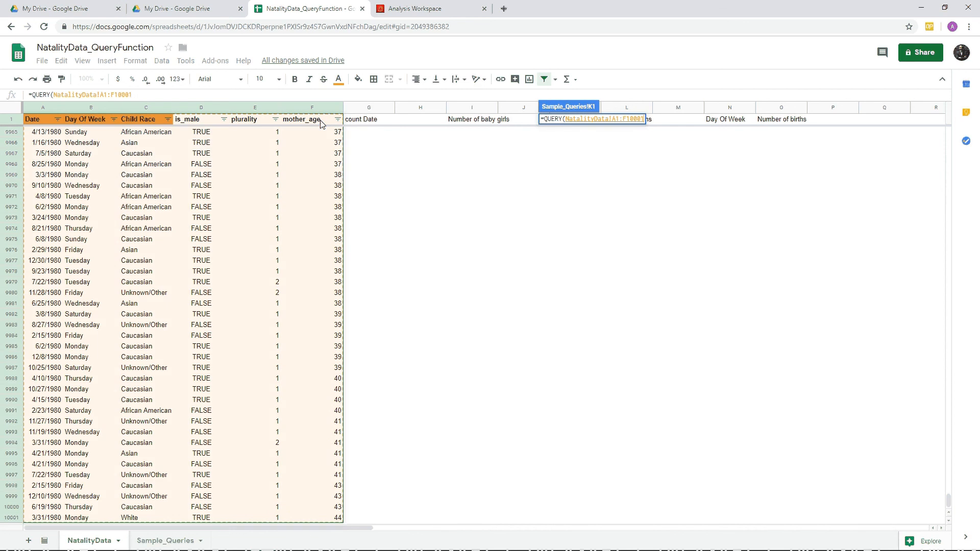
{"action": "left_click_drag", "start_coordinate": [136, 95], "coordinate": [104, 95]}
{"action": "key", "text": "F4"}
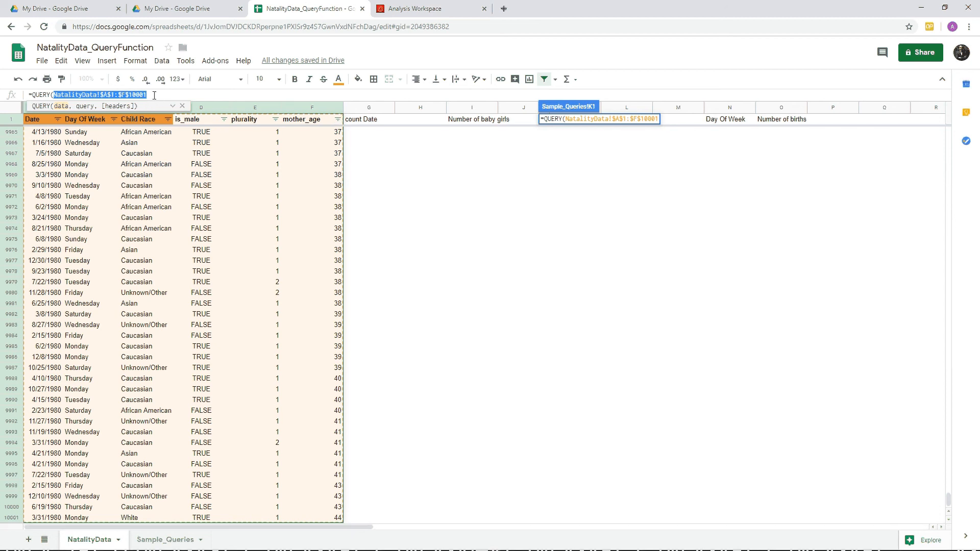
{"action": "left_click", "coordinate": [154, 96]}
{"action": "type", "text": ", "}
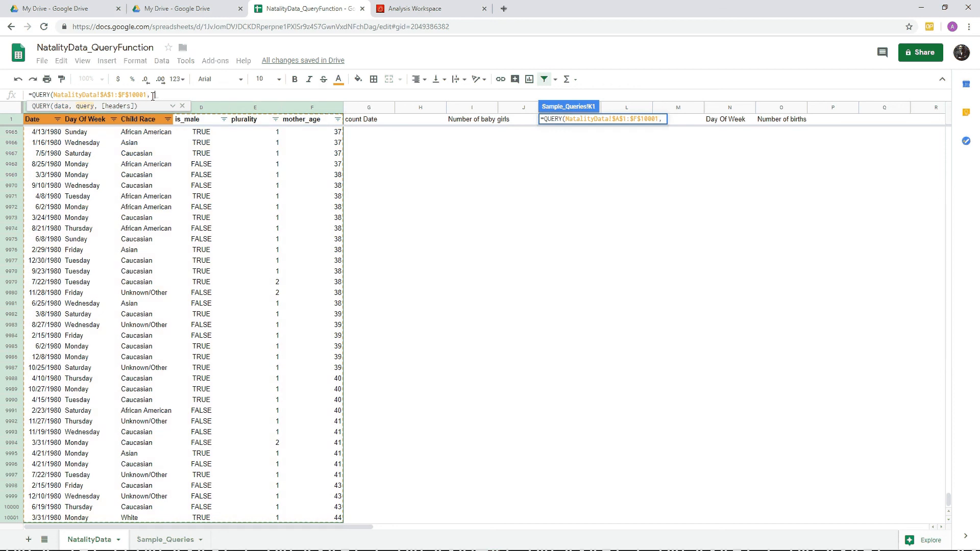
Begin the query string in K1 with SELECT C, COUNT(A) GROUP BY C
{"action": "type", "text": "\"SELECT"}
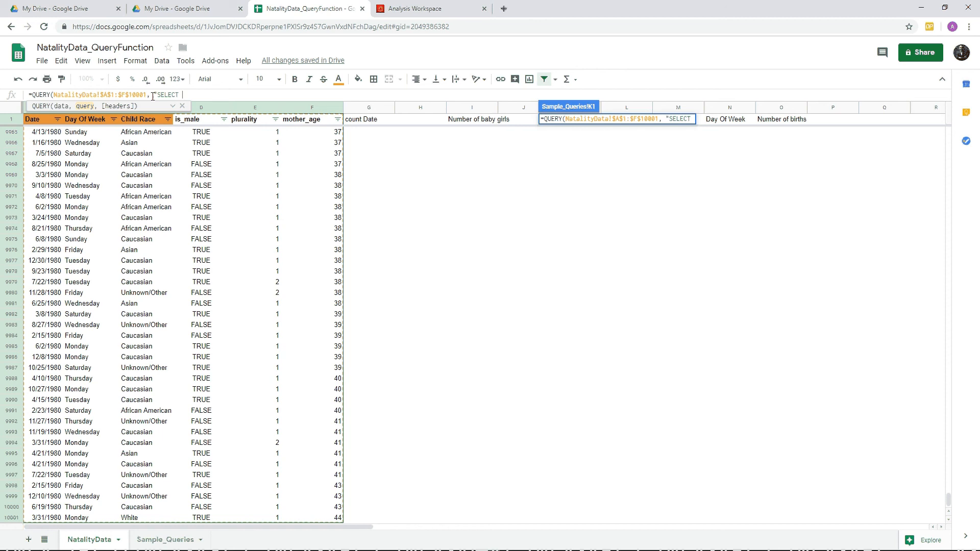
{"action": "type", "text": "C, COUNT(A)"}
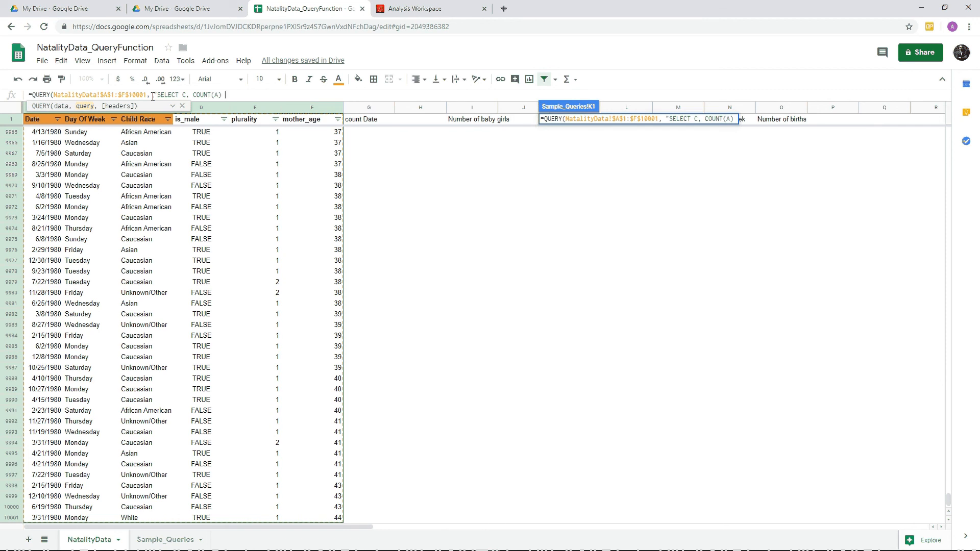
{"action": "type", "text": " GROUP BY C"}
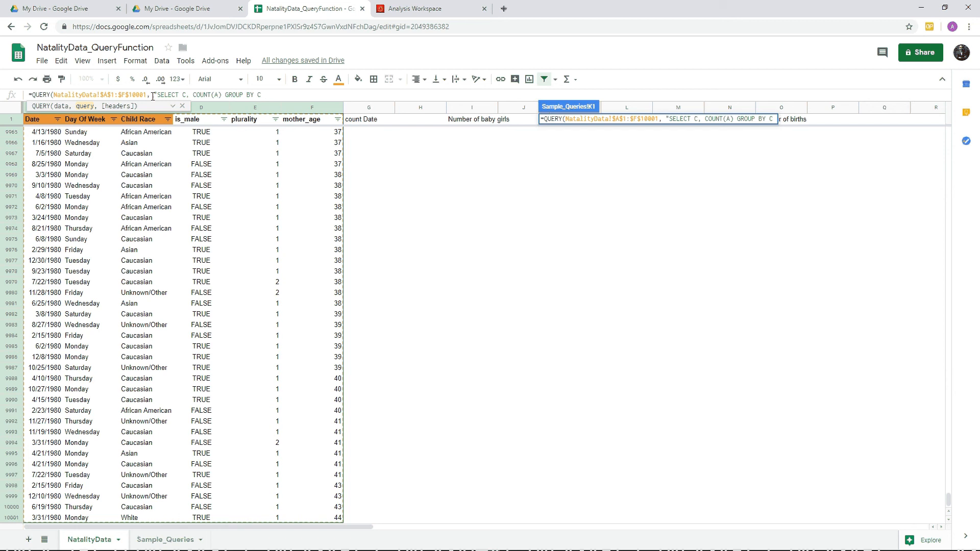
Append PIVOT B to the query in K1, close the formula, run it and view all weekday columns of the pivoted table
{"action": "type", "text": " PIVOT B \")"}
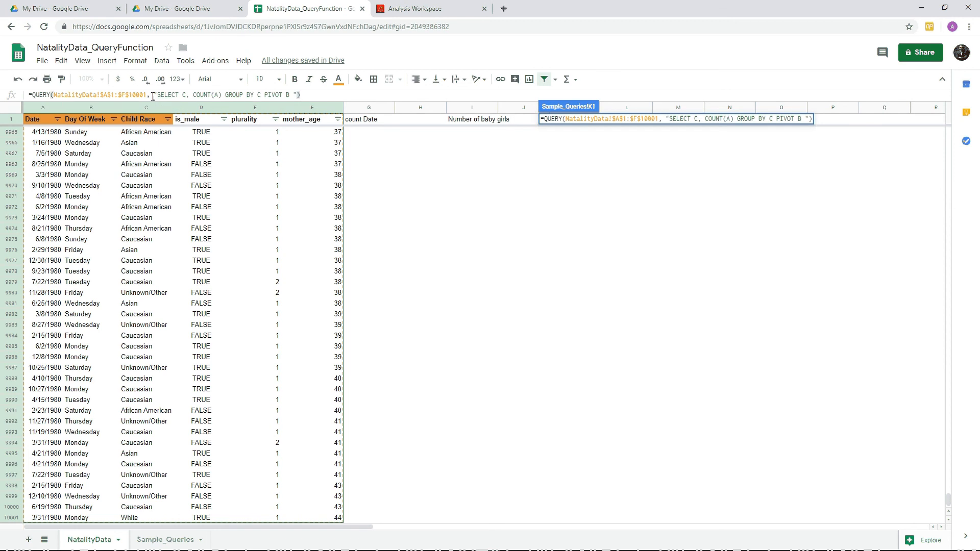
{"action": "key", "text": "Return"}
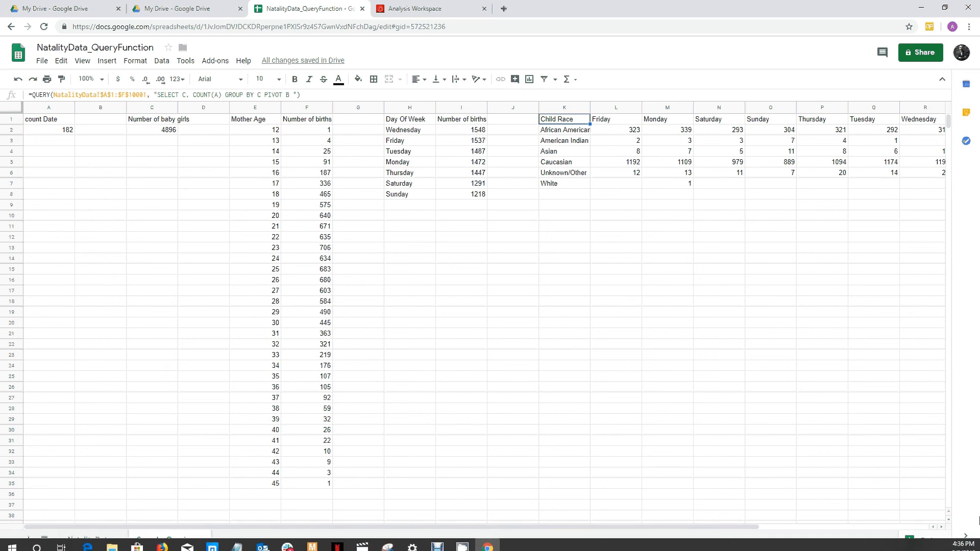
{"action": "left_click", "coordinate": [868, 429]}
{"action": "left_click", "coordinate": [943, 529]}
{"action": "left_click", "coordinate": [942, 529]}
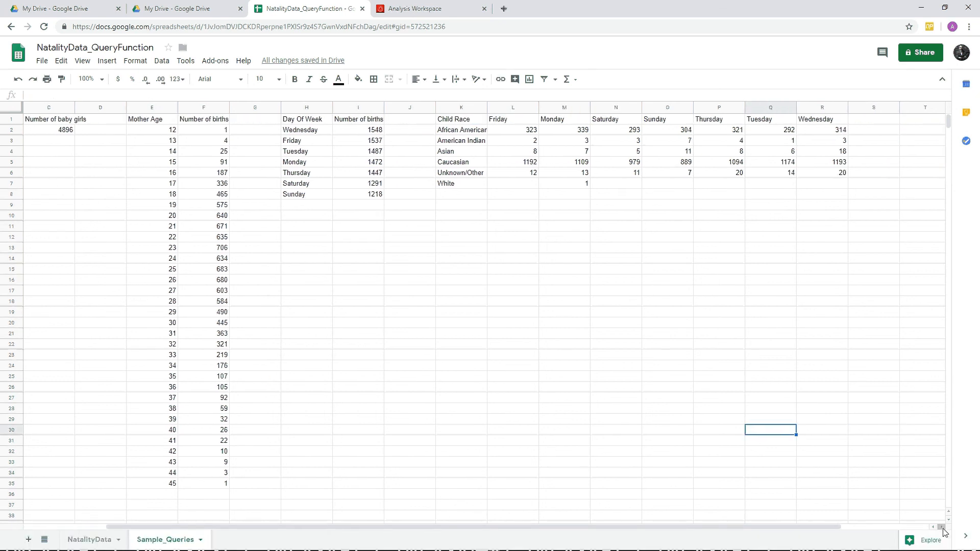
{"action": "left_click_drag", "start_coordinate": [805, 531], "coordinate": [685, 433]}
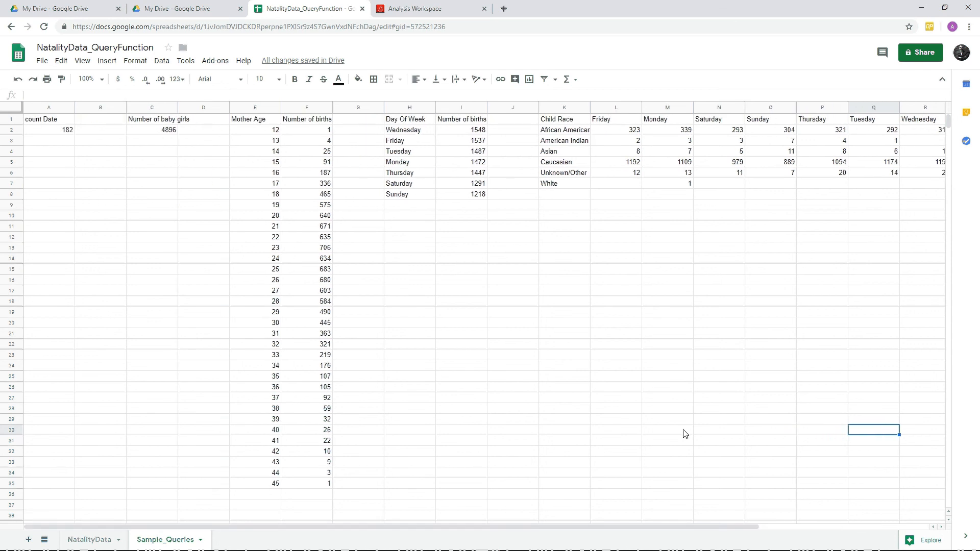